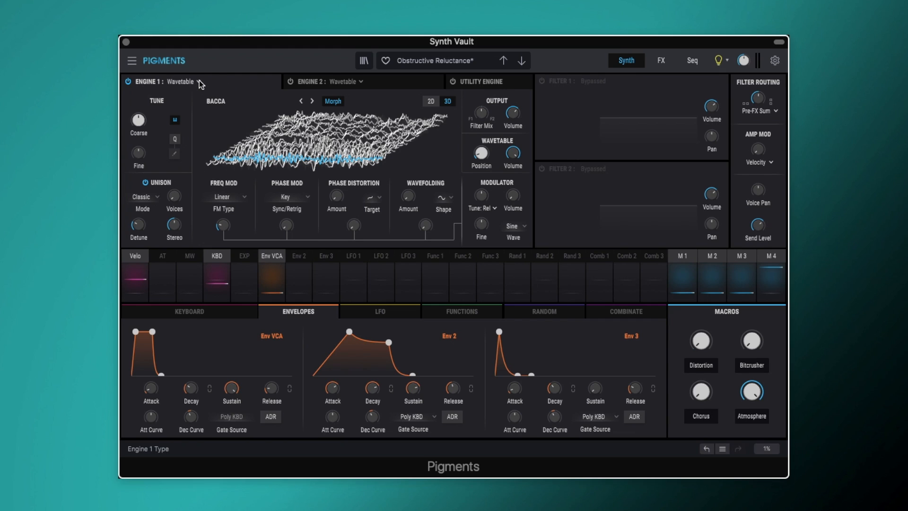
Check Engine 1's Bacca wavetable among the Processed wavetables, and raise the master volume slightly
click(221, 105)
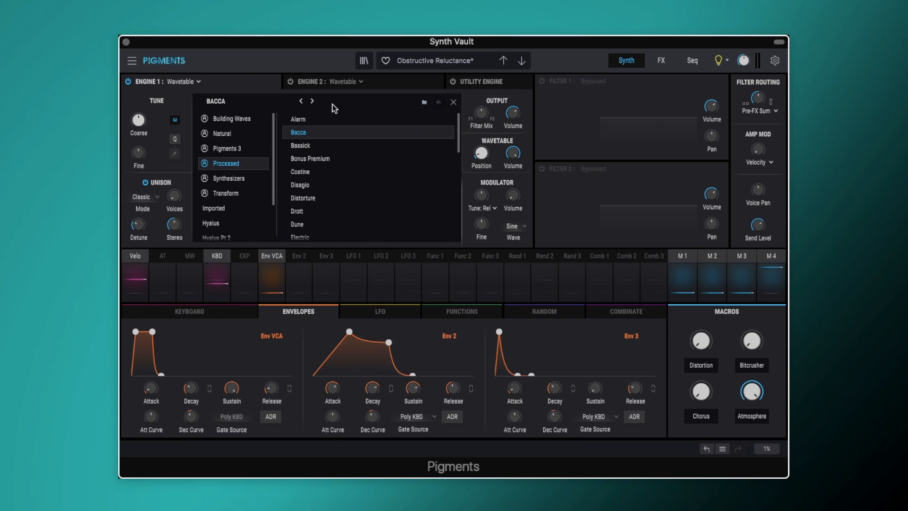
click(452, 102)
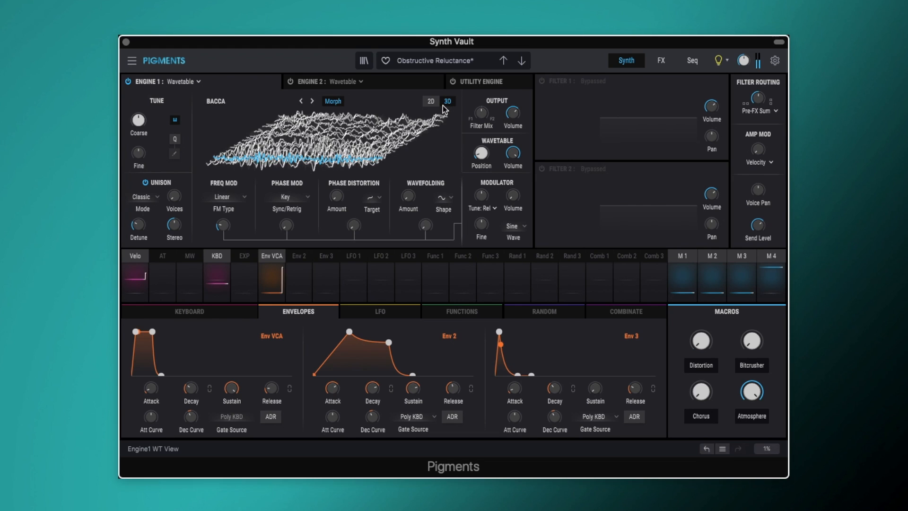
mouse_move(744, 62)
drag(743, 62, 744, 50)
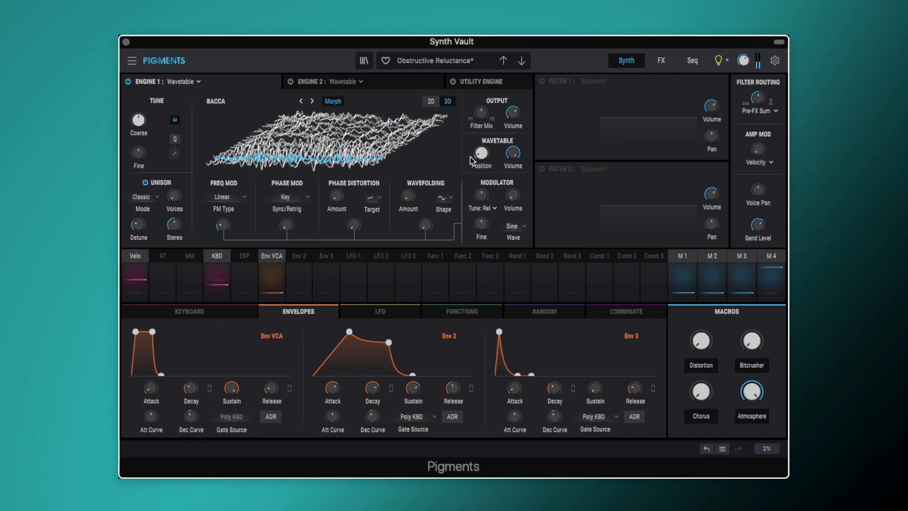
Set Engine 1's wavetable position to about 0.100, linear FM amount to about 0.025 and filter mix to about 51% F1 / 49% F2
mouse_move(487, 158)
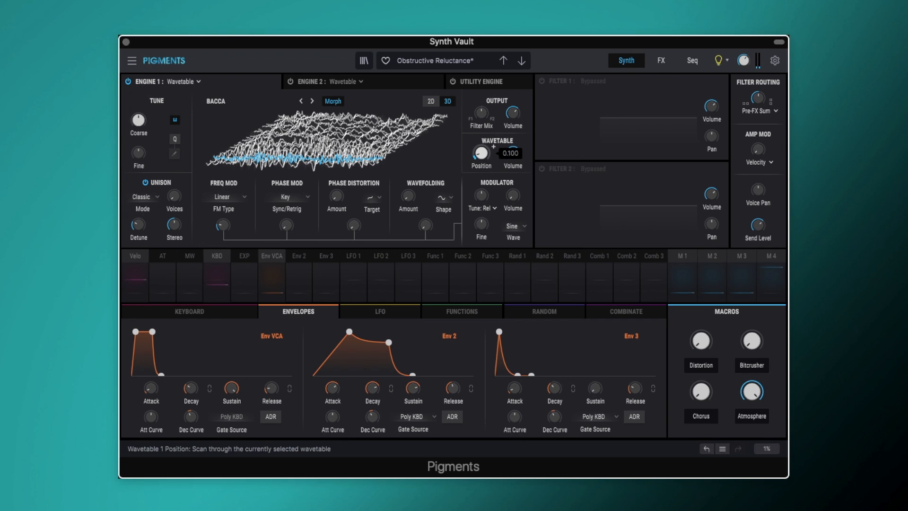
drag(493, 147, 481, 153)
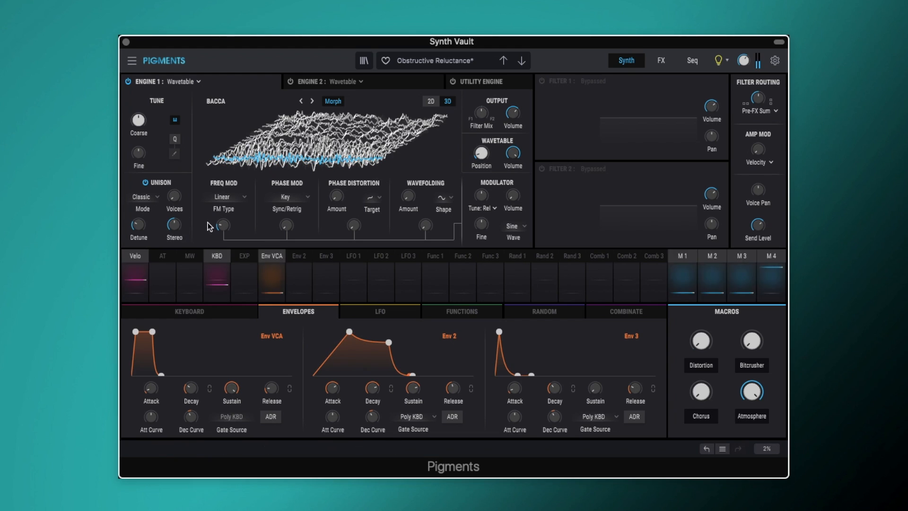
mouse_move(224, 227)
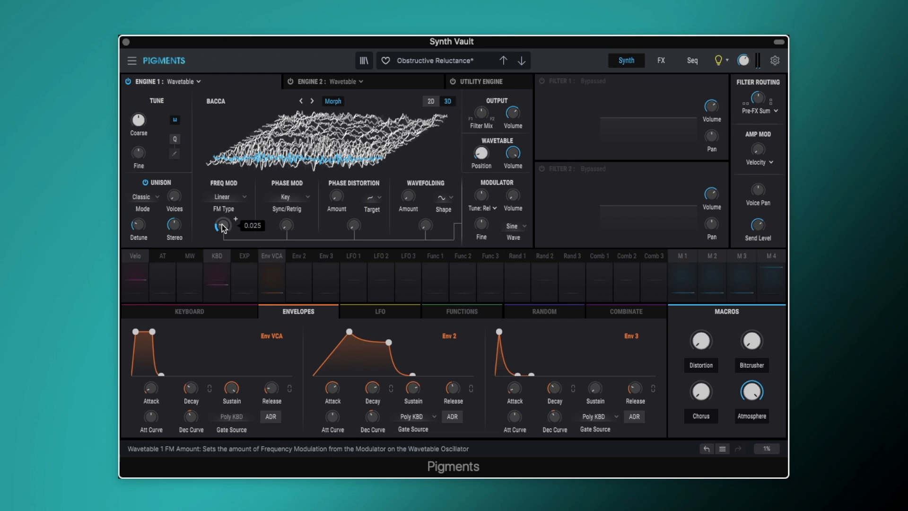
drag(223, 225, 224, 231)
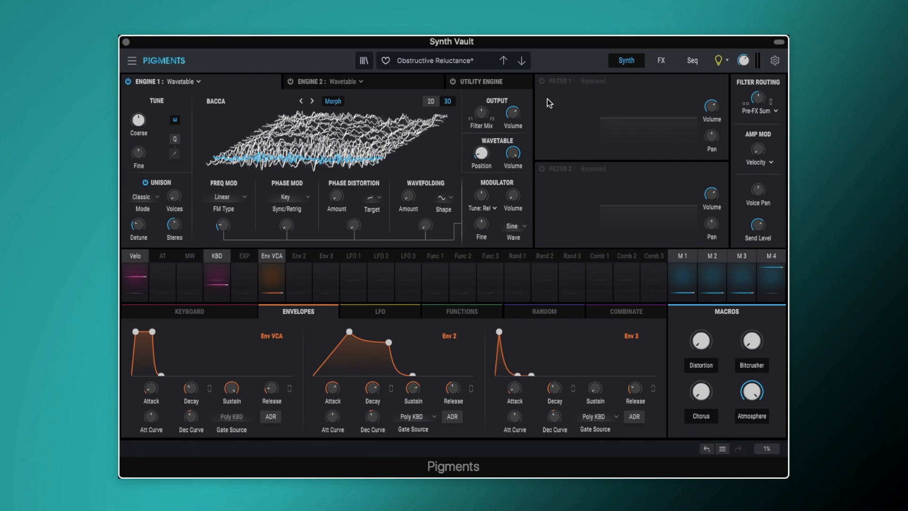
mouse_move(480, 117)
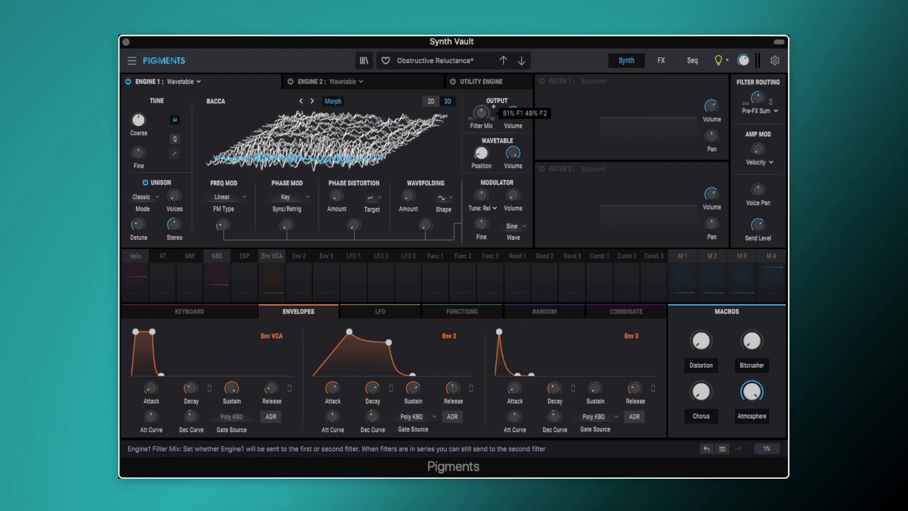
drag(481, 113, 482, 112)
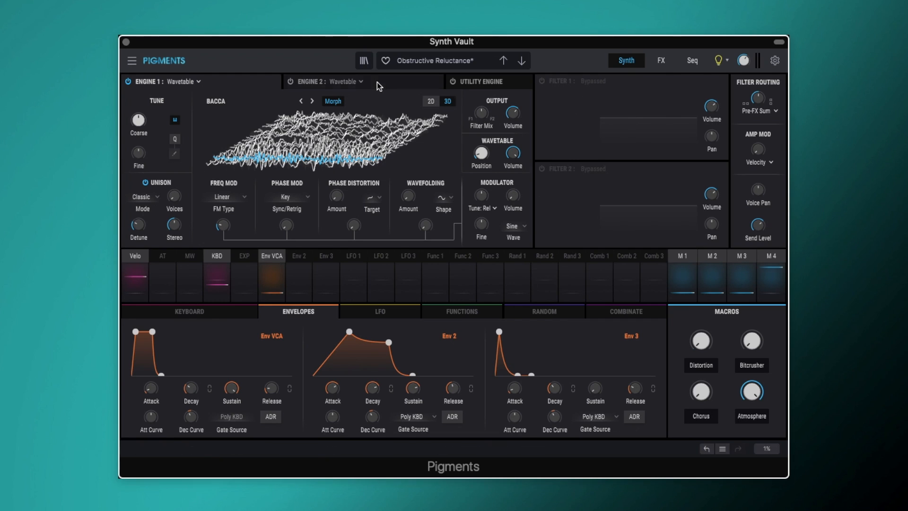
Bypass Engine 1 and turn on Engine 2 with its Basic Waveforms wavetable
click(127, 81)
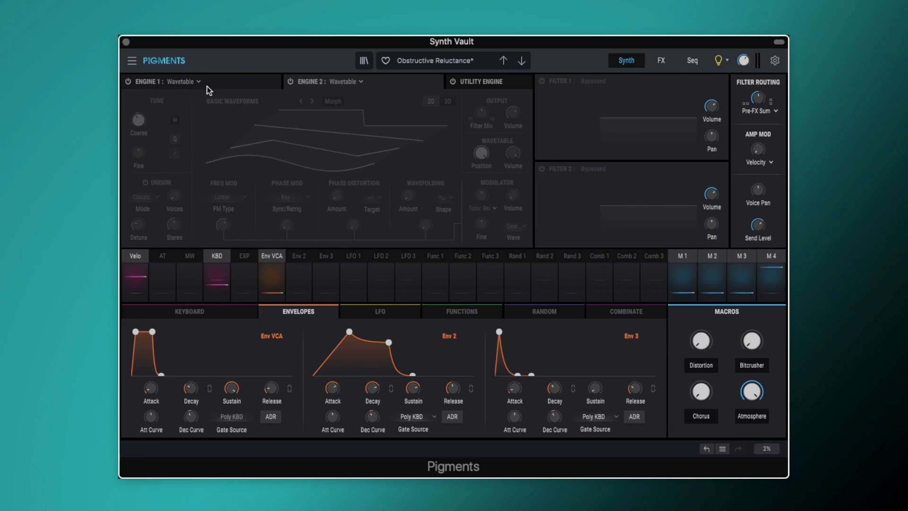
click(289, 82)
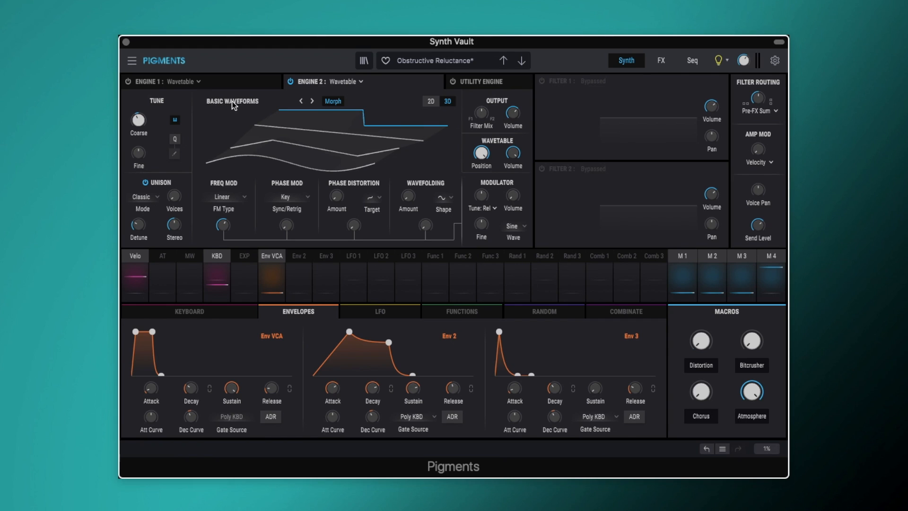
mouse_move(481, 151)
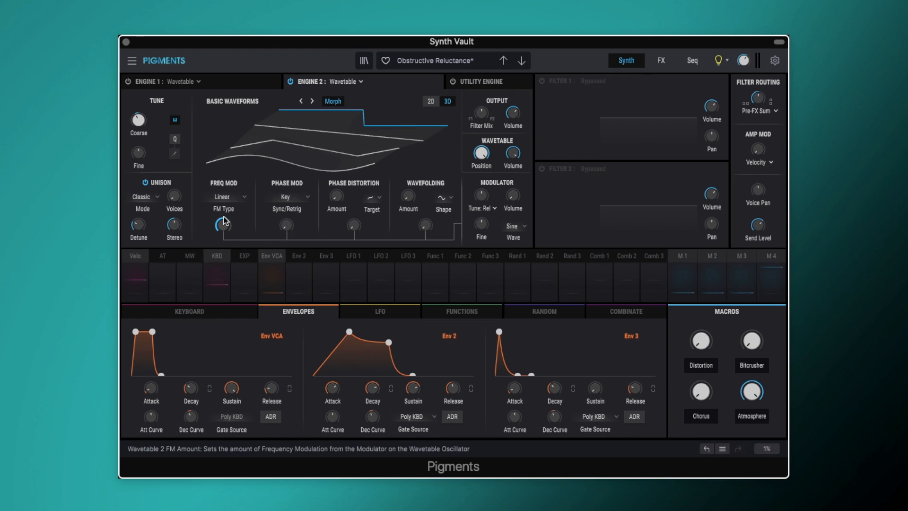
Reset Engine 2's linear FM amount to 0.00, raise it again, and fine-adjust the master volume
mouse_move(224, 220)
double_click(224, 228)
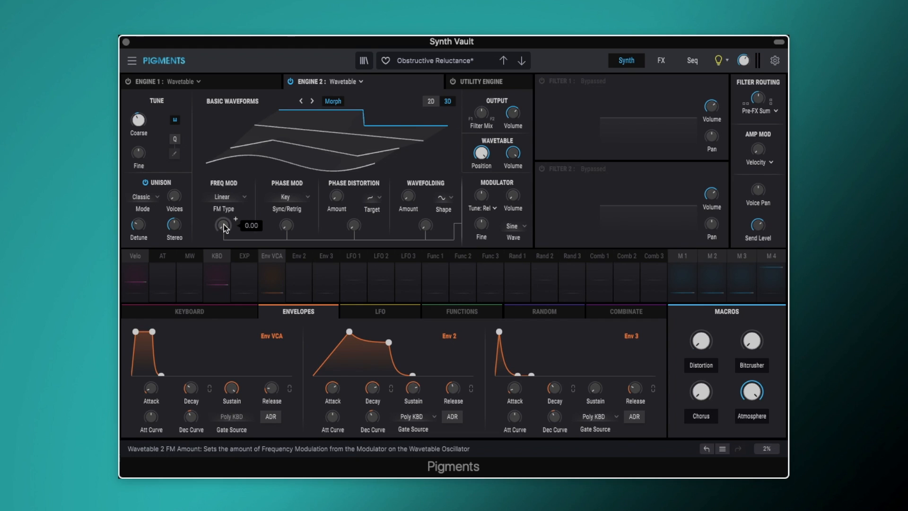
drag(224, 228, 224, 214)
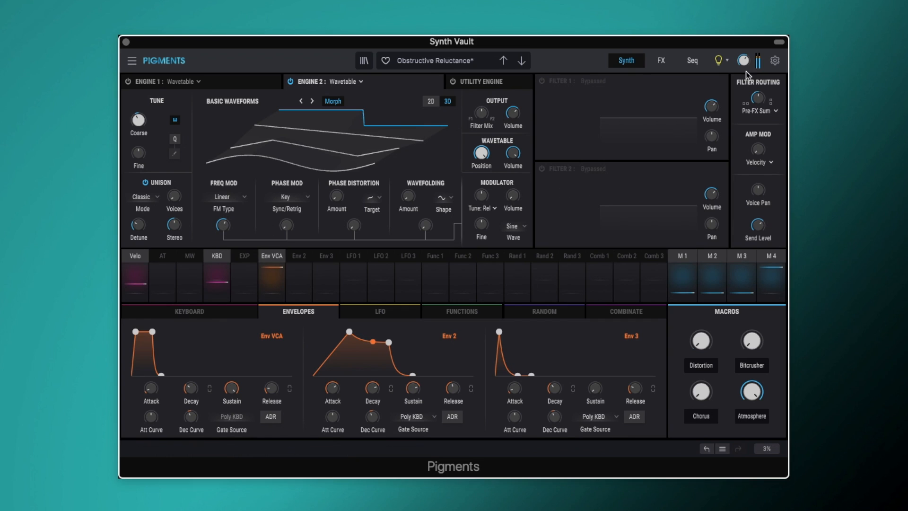
drag(744, 60, 743, 58)
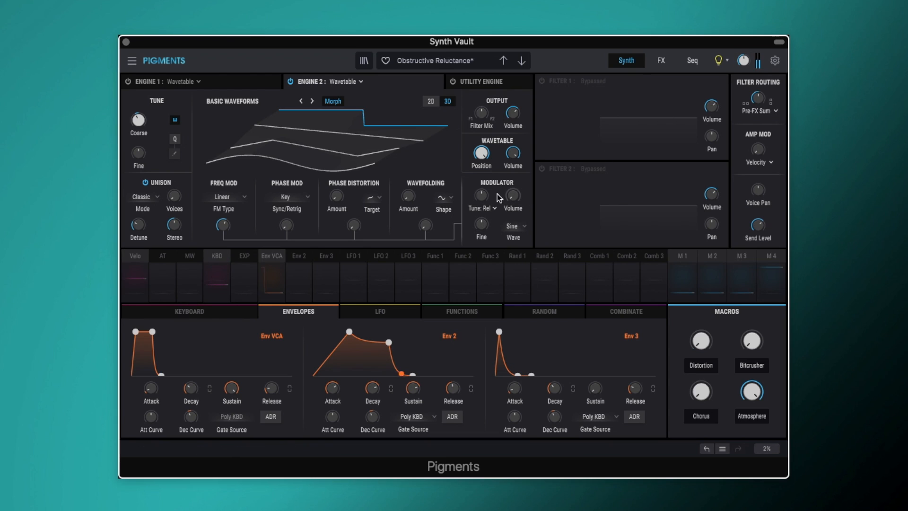
Enable Function 1's modulation of Engine 2's phase modulation amount at 0.36, and show the function's curve and rate settings
mouse_move(481, 197)
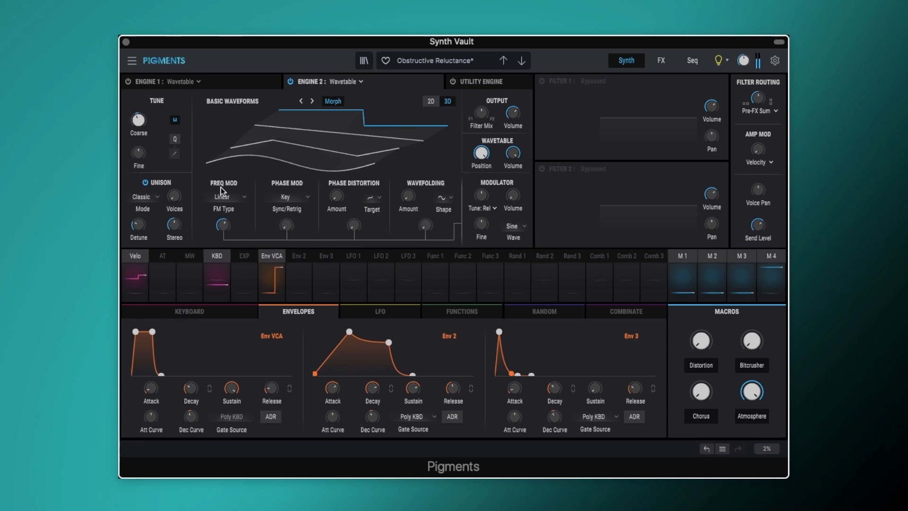
mouse_move(225, 226)
click(303, 224)
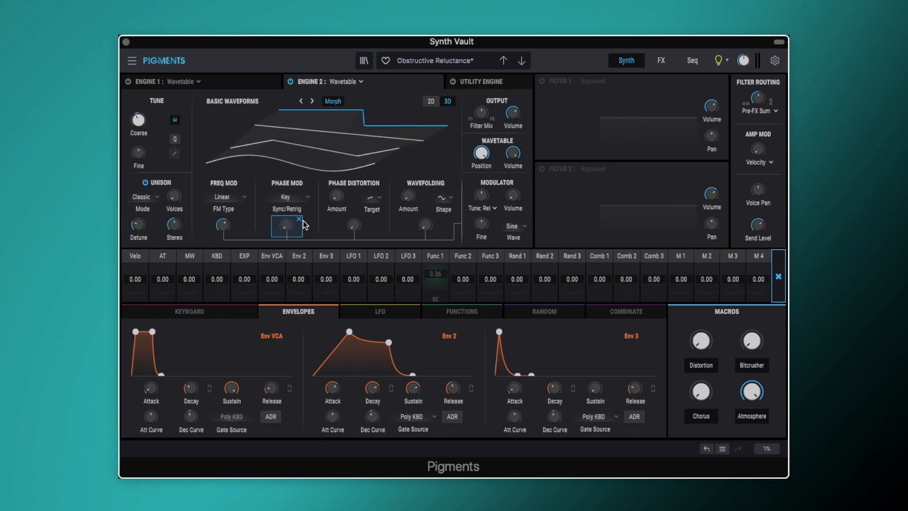
click(779, 277)
click(431, 259)
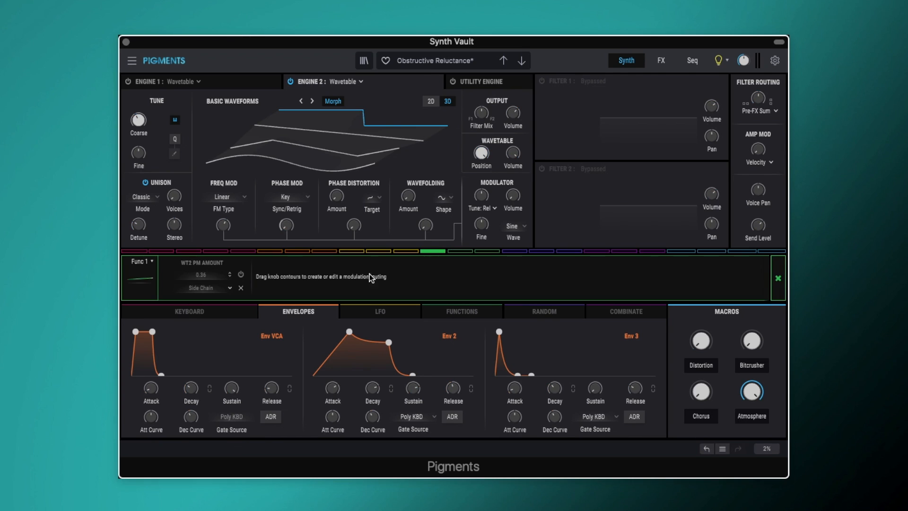
click(241, 274)
click(458, 316)
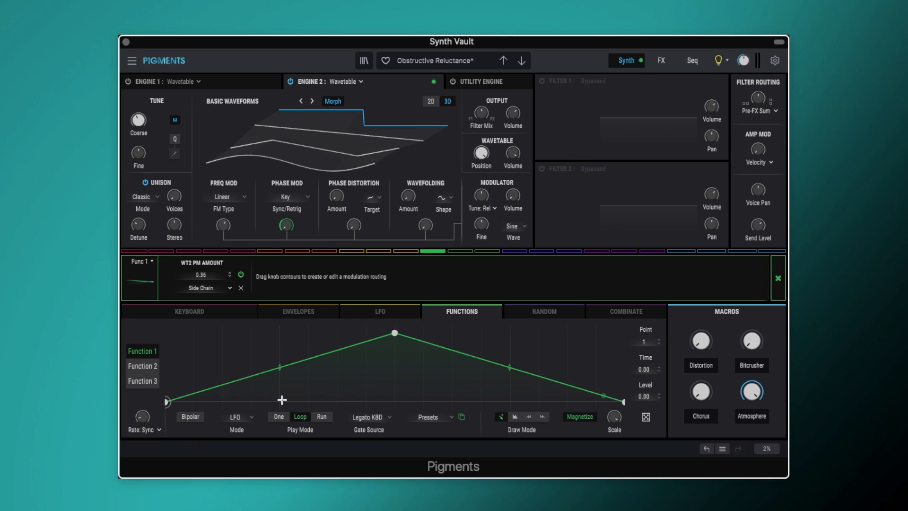
mouse_move(140, 418)
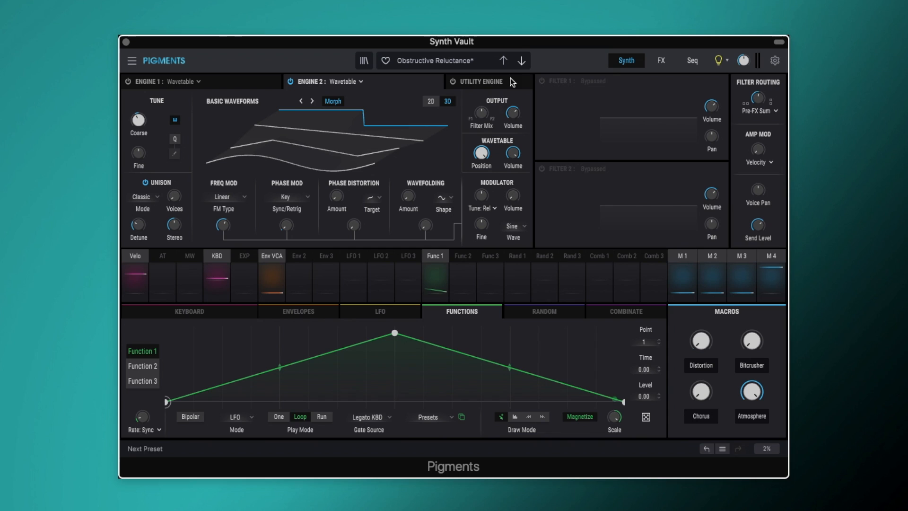
Turn Engine 1 back on alongside Engine 2, switching it off and on to compare the layered sound
mouse_move(482, 112)
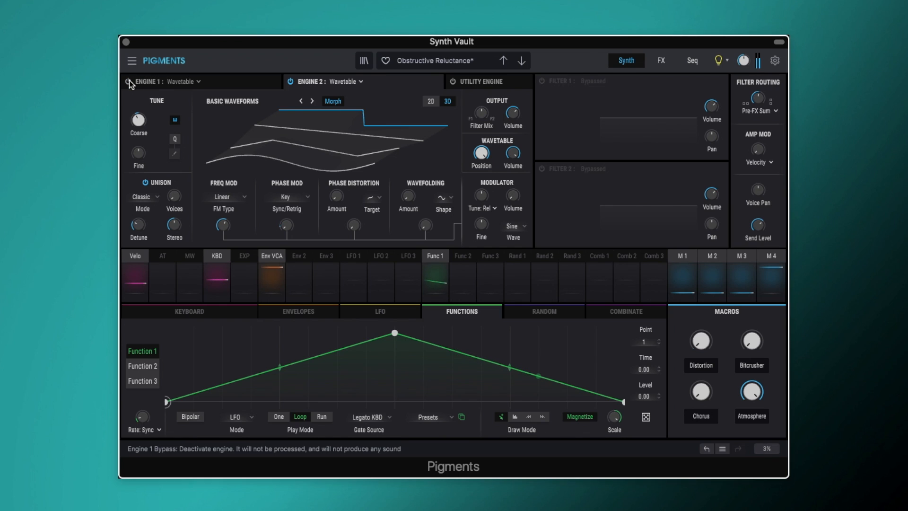
click(197, 82)
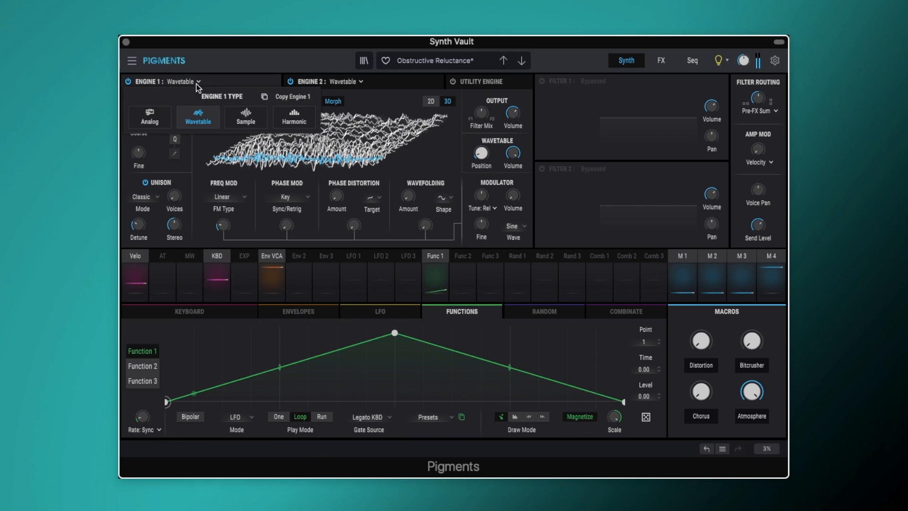
click(228, 80)
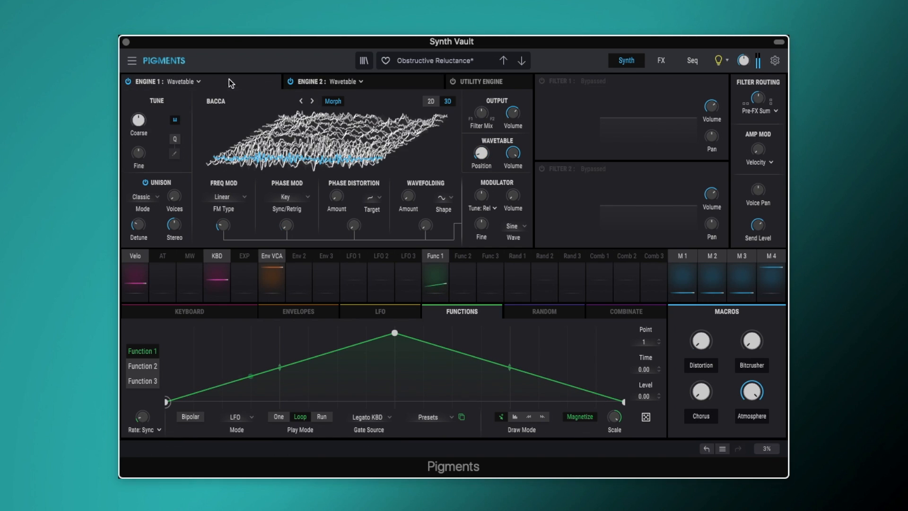
click(127, 82)
click(127, 82)
click(128, 83)
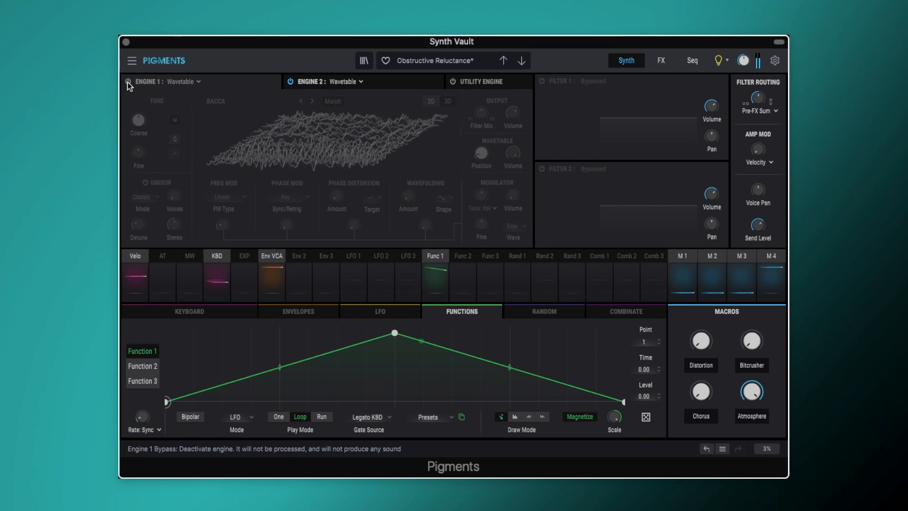
click(128, 84)
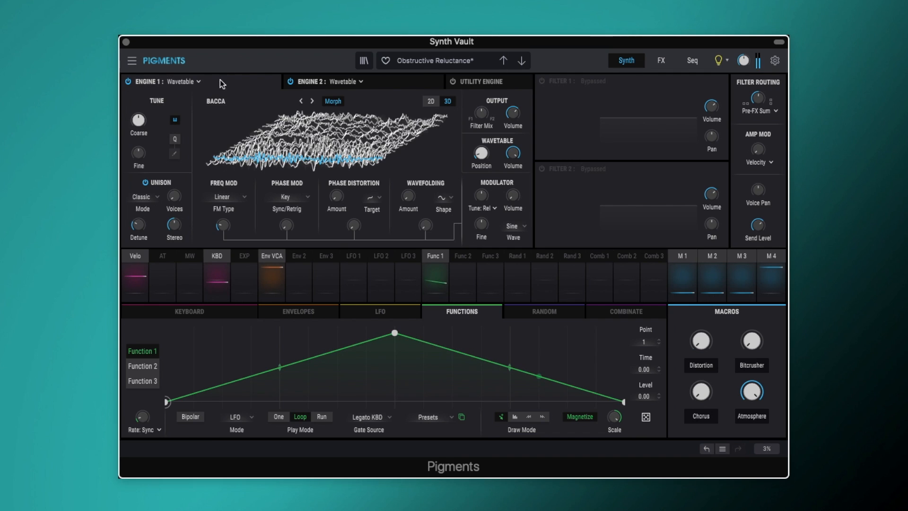
click(129, 82)
click(128, 81)
Show the keyboard play settings and check the glide time
click(235, 309)
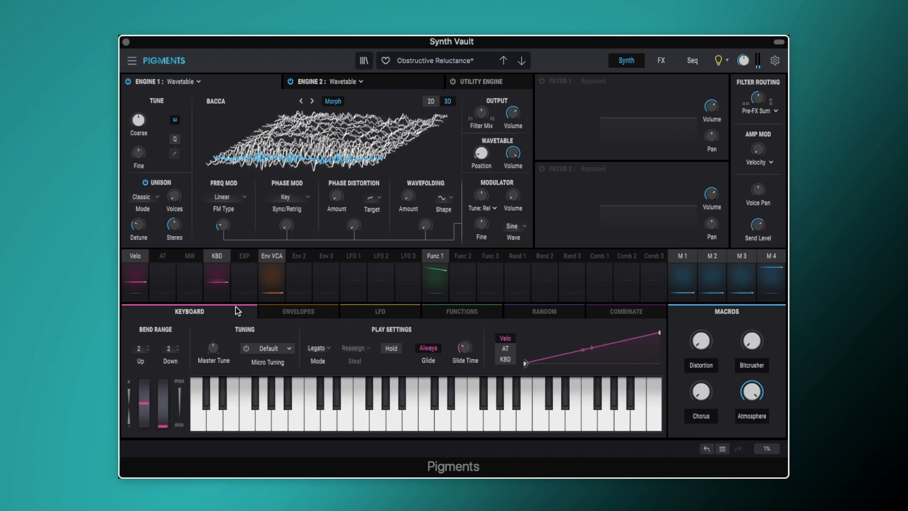
mouse_move(468, 348)
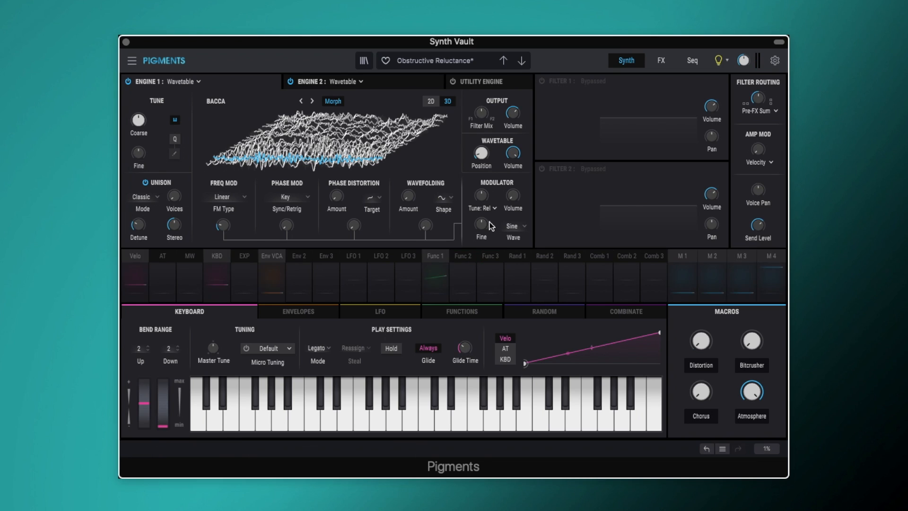
Turn on Filter 1 as a MultiMode LP24 filter and check its cutoff and resonance
click(541, 81)
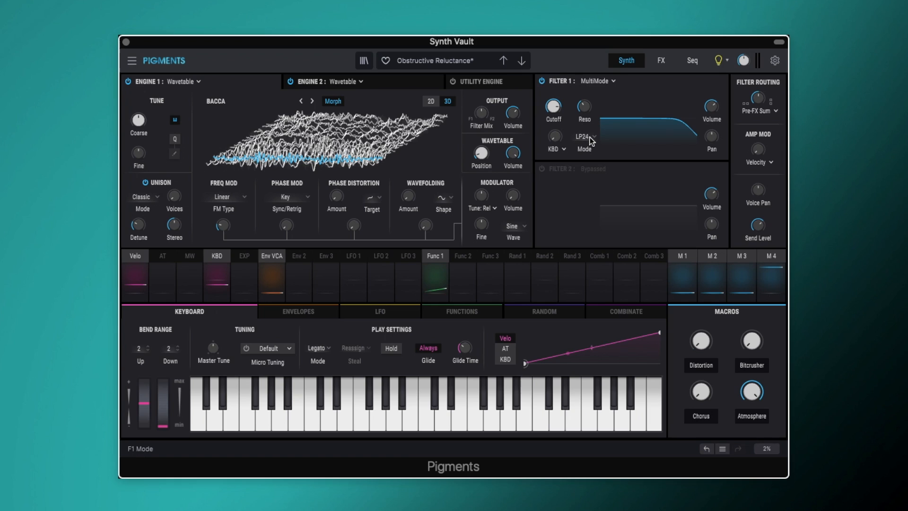
mouse_move(553, 110)
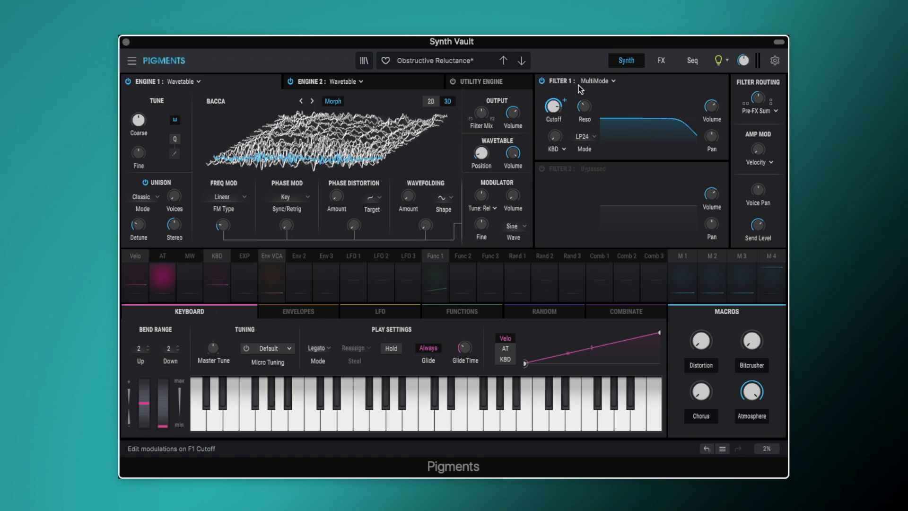
mouse_move(584, 111)
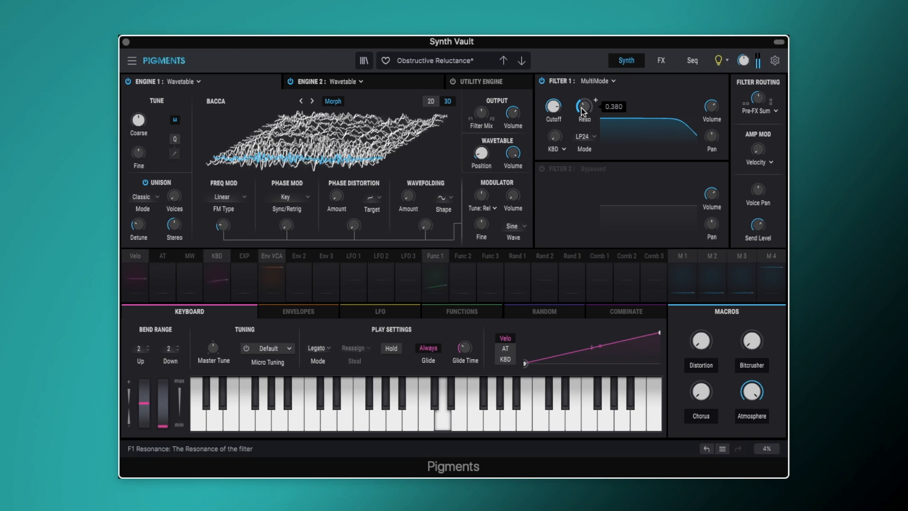
Compare the sound with Filter 1 bypassed and active, leave it on, and check the filter routing
click(542, 81)
click(543, 81)
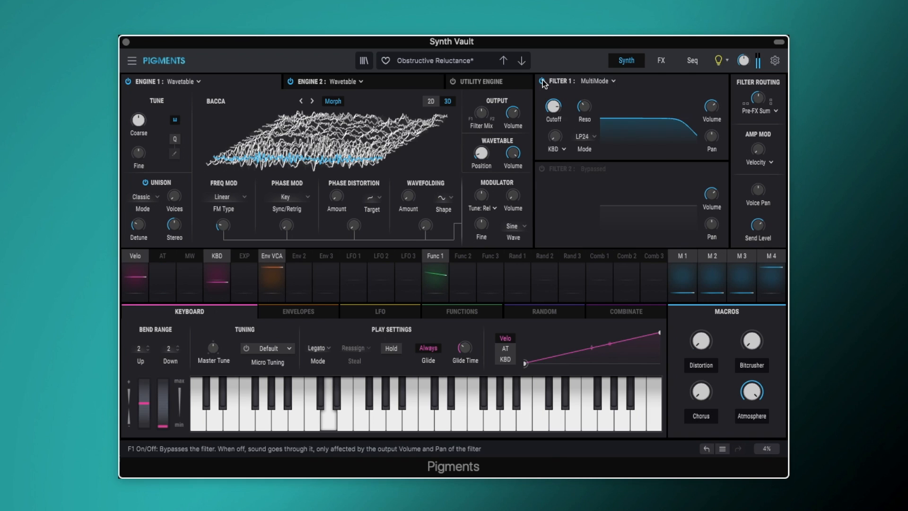
click(543, 81)
click(542, 81)
click(542, 81)
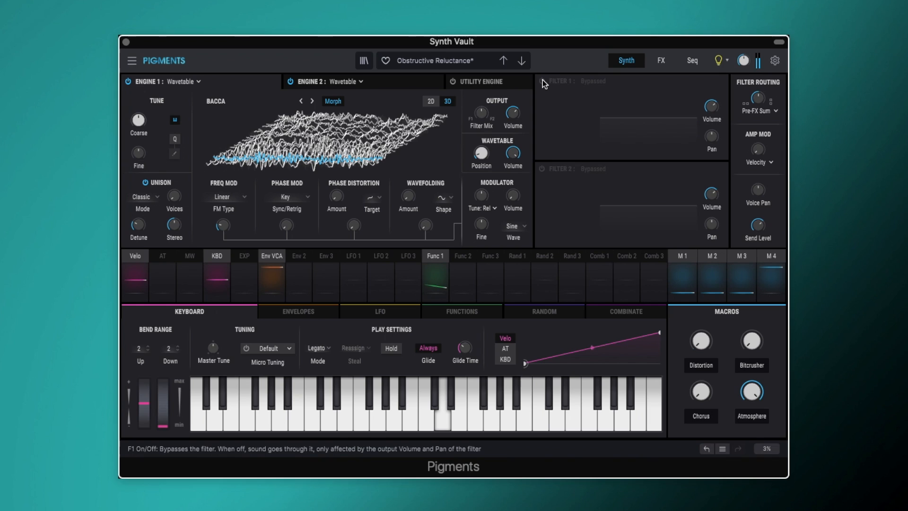
click(543, 81)
click(542, 81)
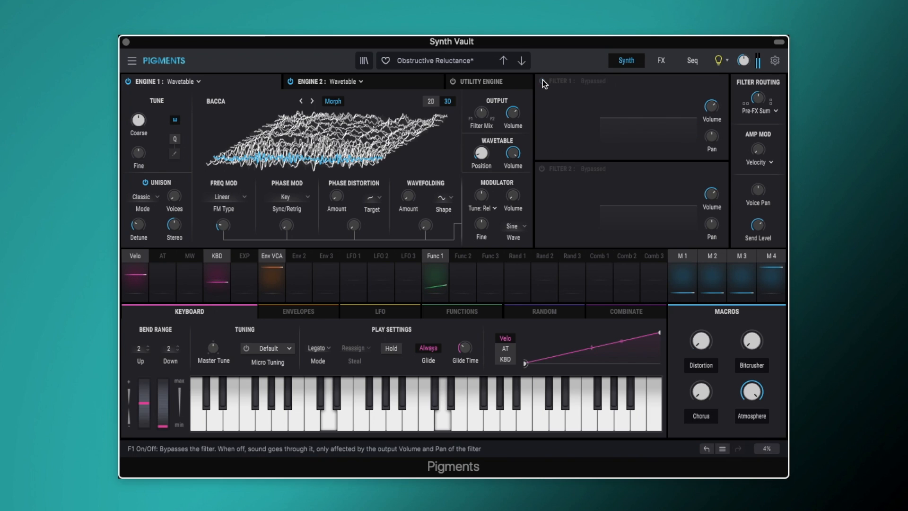
click(542, 81)
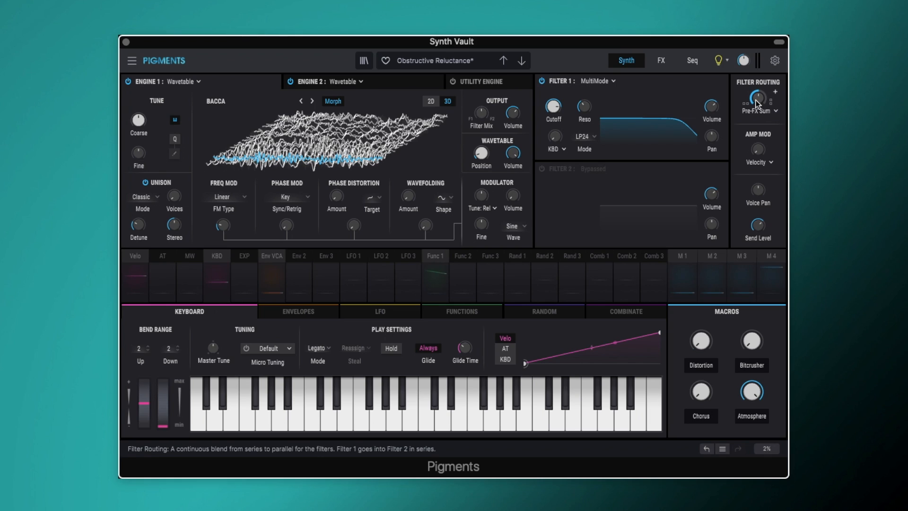
mouse_move(758, 99)
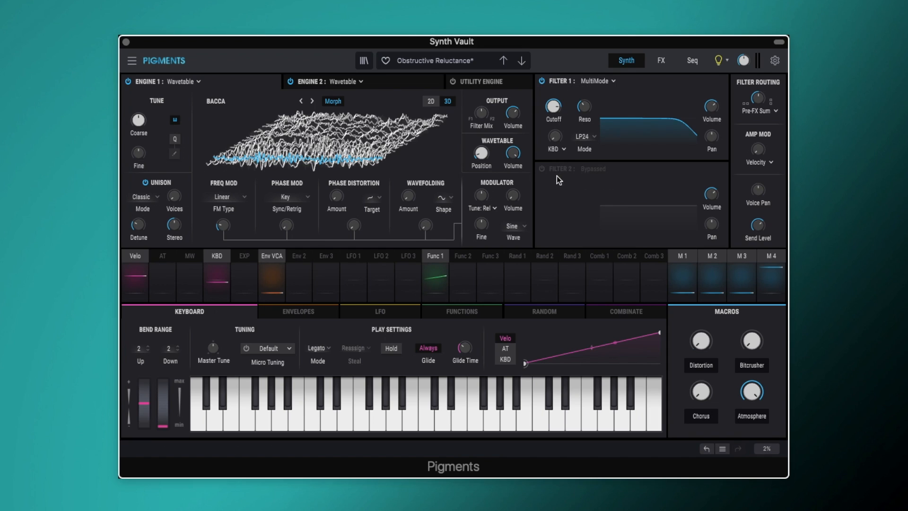
Turn on Filter 2 as a Formant filter, review its settings, and compare the sound with it bypassed and active
click(542, 169)
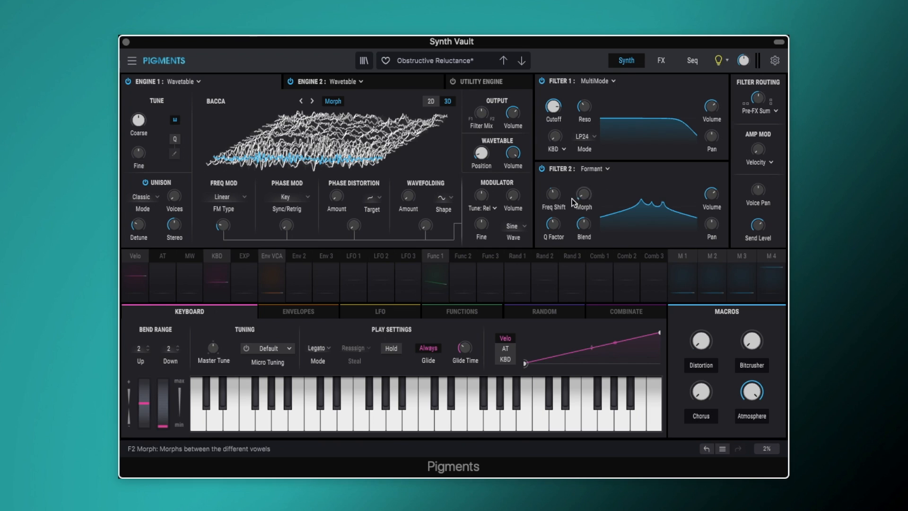
mouse_move(551, 198)
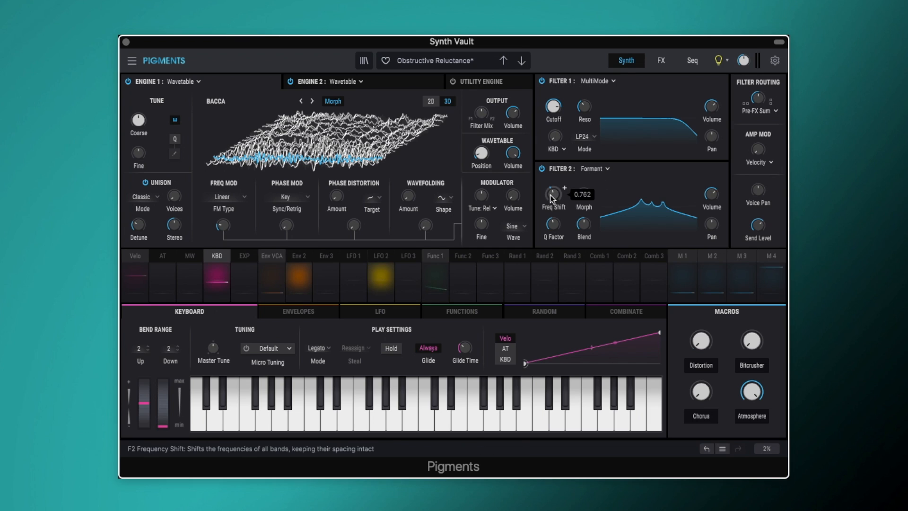
mouse_move(580, 195)
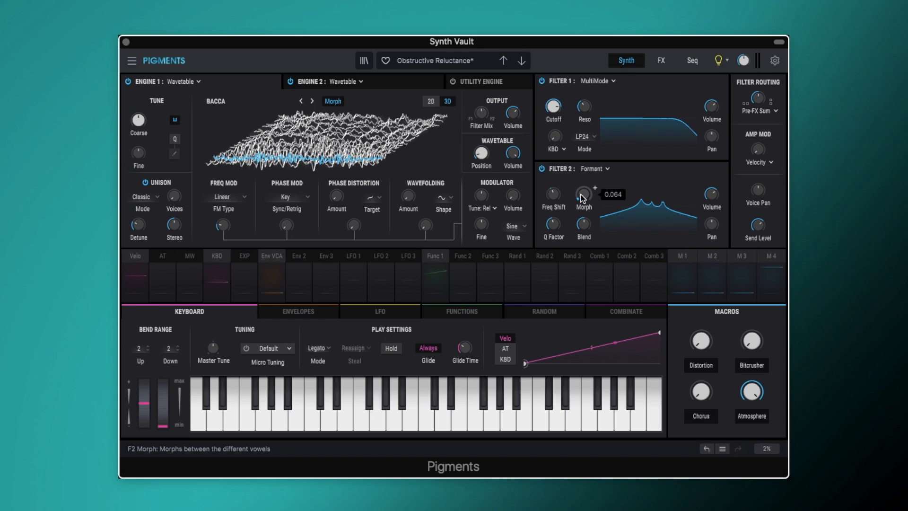
mouse_move(549, 226)
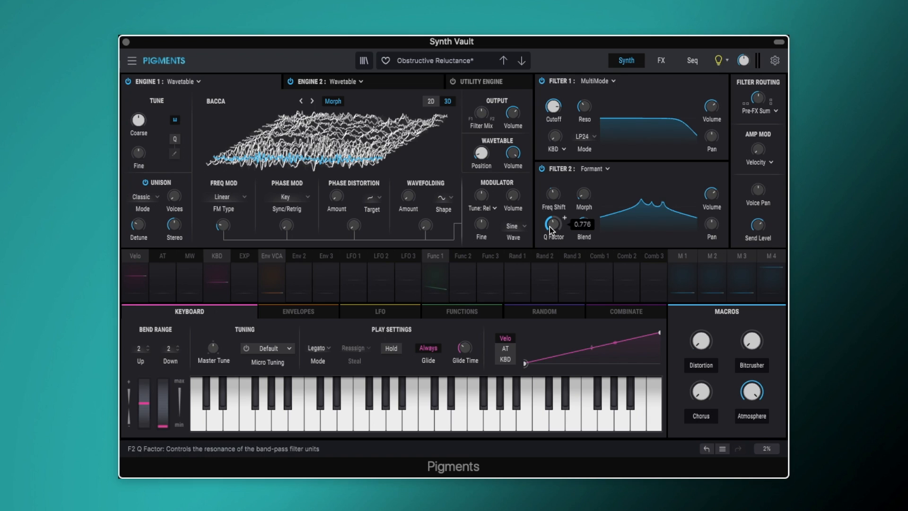
mouse_move(586, 220)
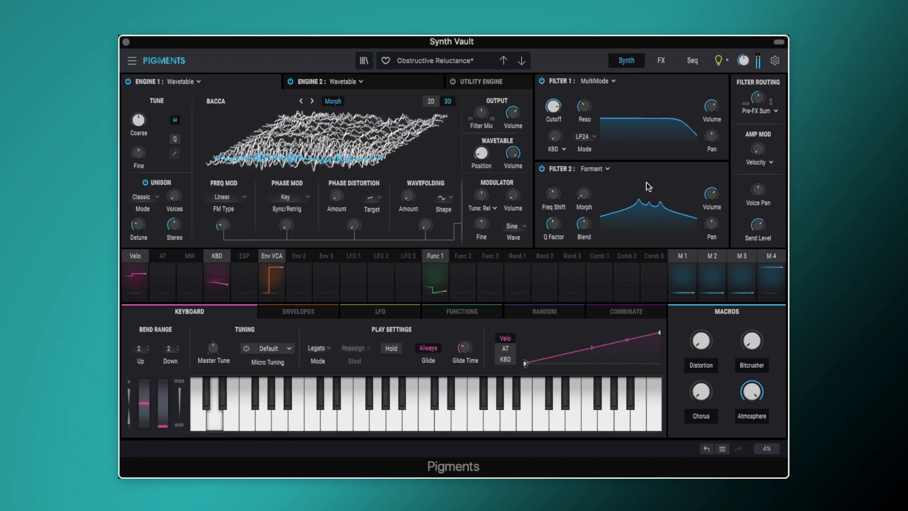
click(544, 168)
click(543, 169)
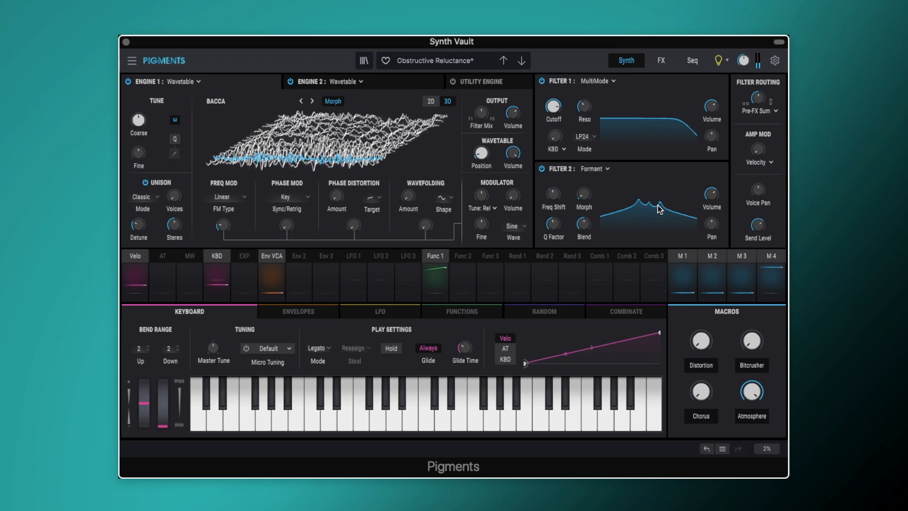
Check Filter 2's frequency shift modulation and enable its LFO 2 routing at 0.02, side-chained to Env 2 at 1.00
click(565, 188)
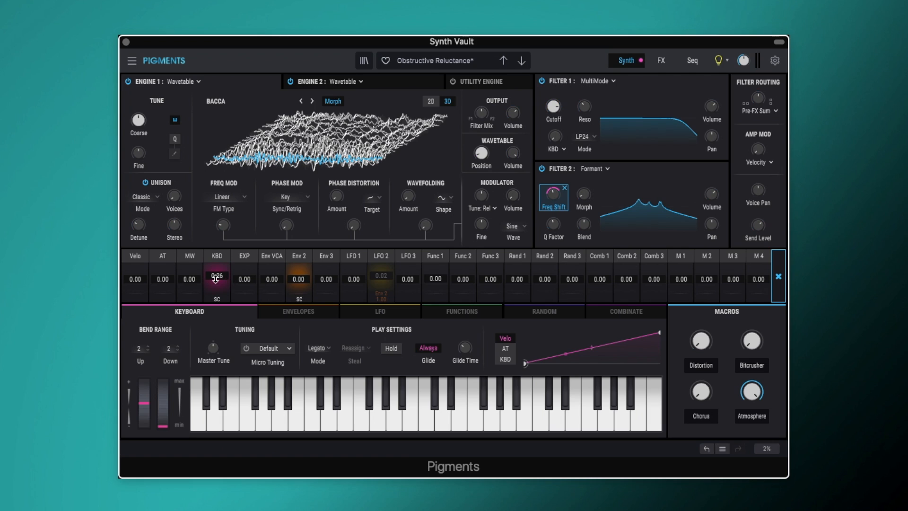
click(778, 276)
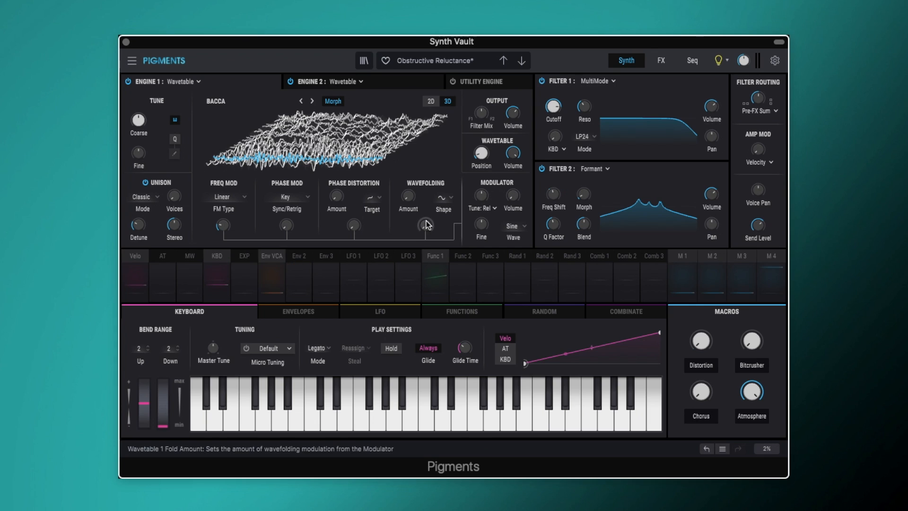
click(389, 254)
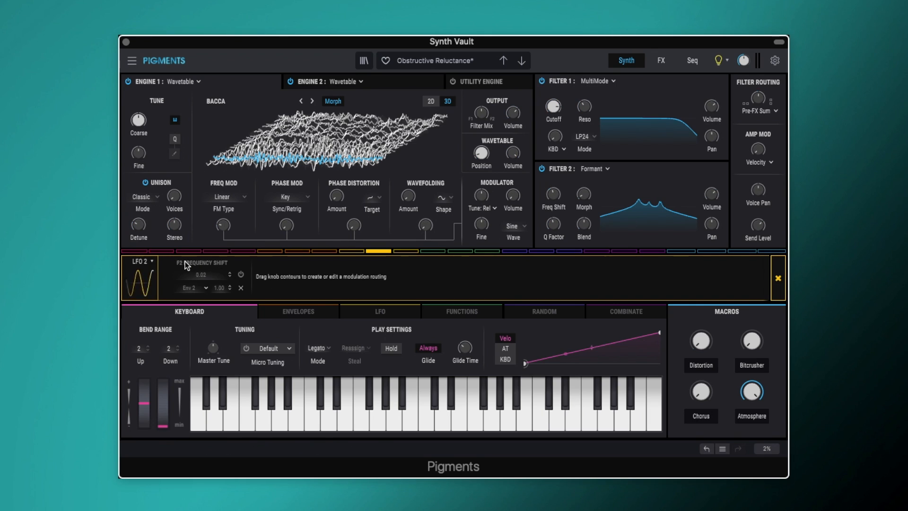
mouse_move(546, 196)
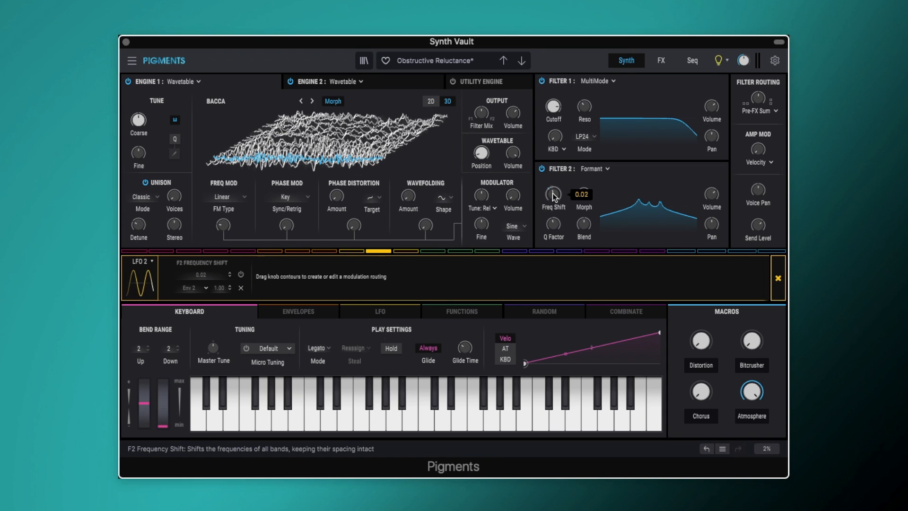
click(242, 275)
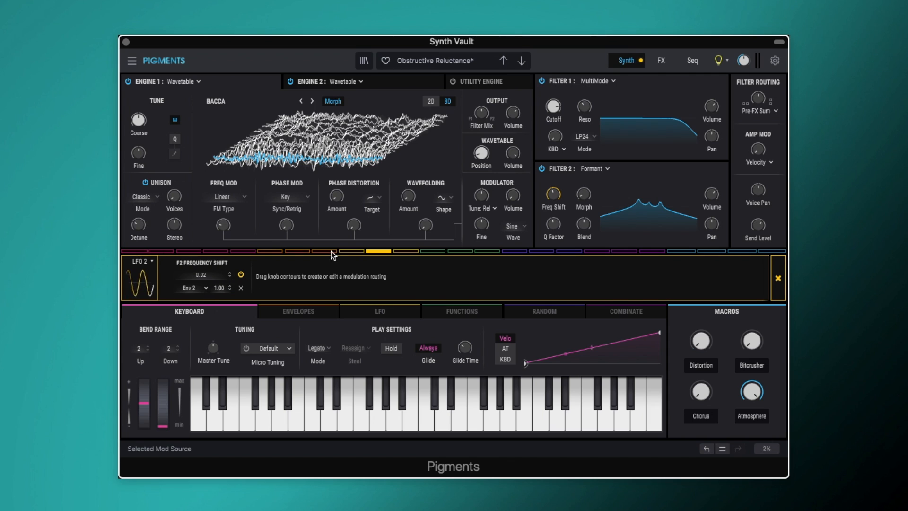
Examine the Env 2 side chain, its envelope shape and the LFO 2 rate and waveform driving the Filter 2 frequency shift
click(299, 251)
click(331, 314)
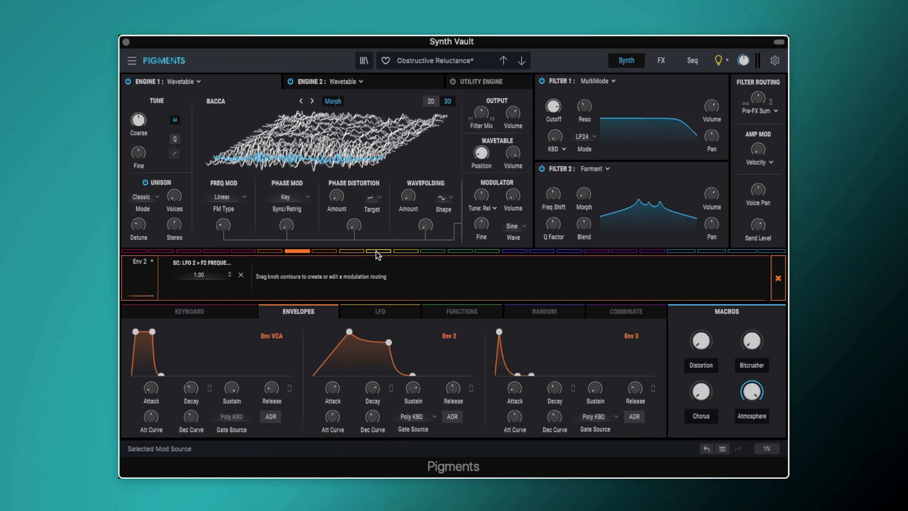
click(384, 311)
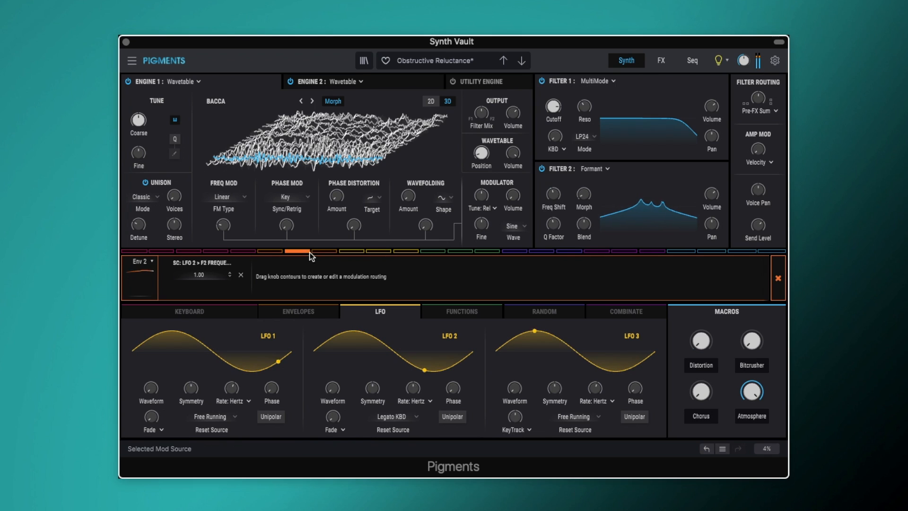
click(320, 314)
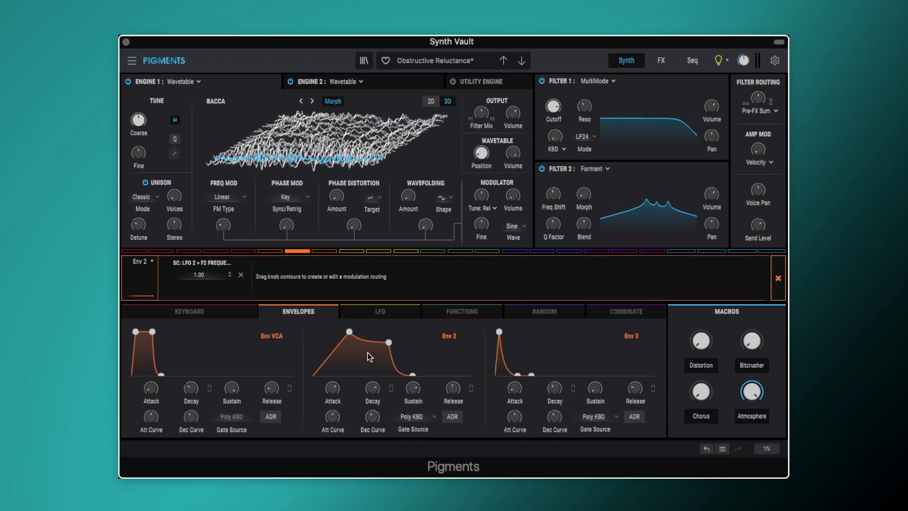
click(376, 310)
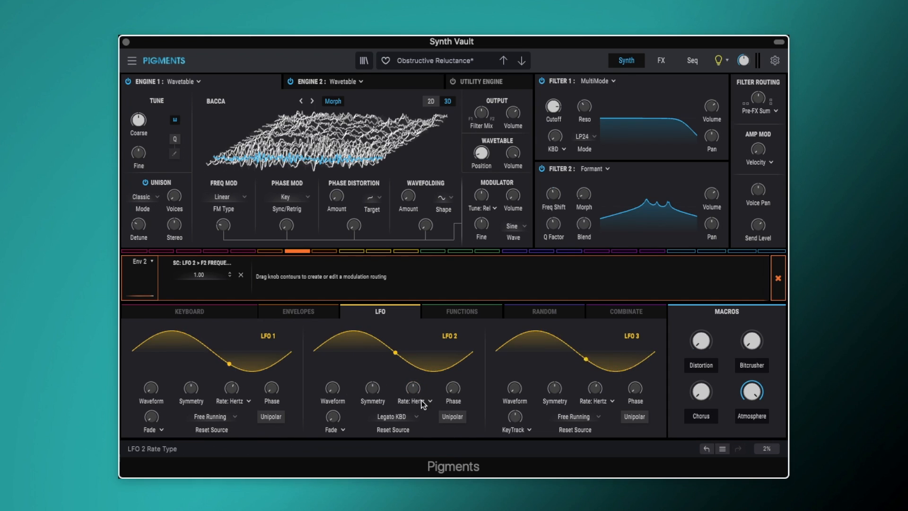
mouse_move(413, 388)
Enable the aftertouch modulation of the Filter 1 cutoff at 0.12
click(778, 280)
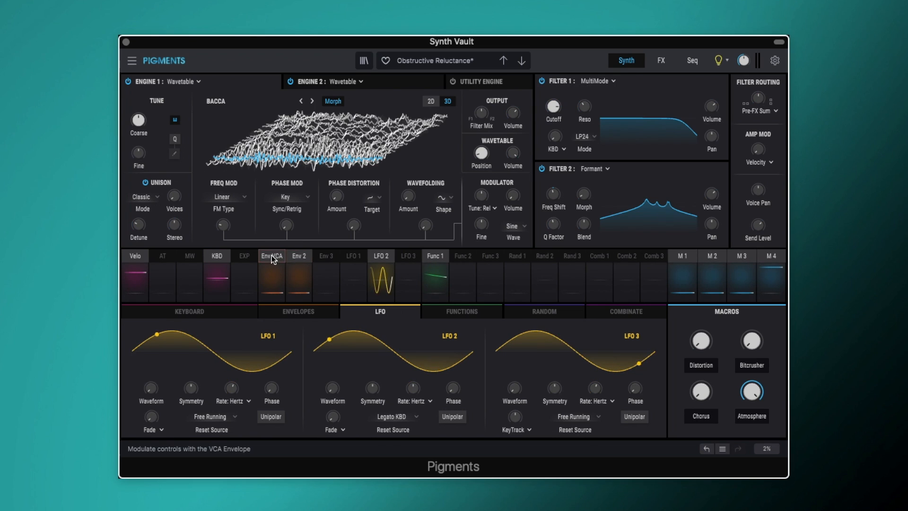
click(166, 257)
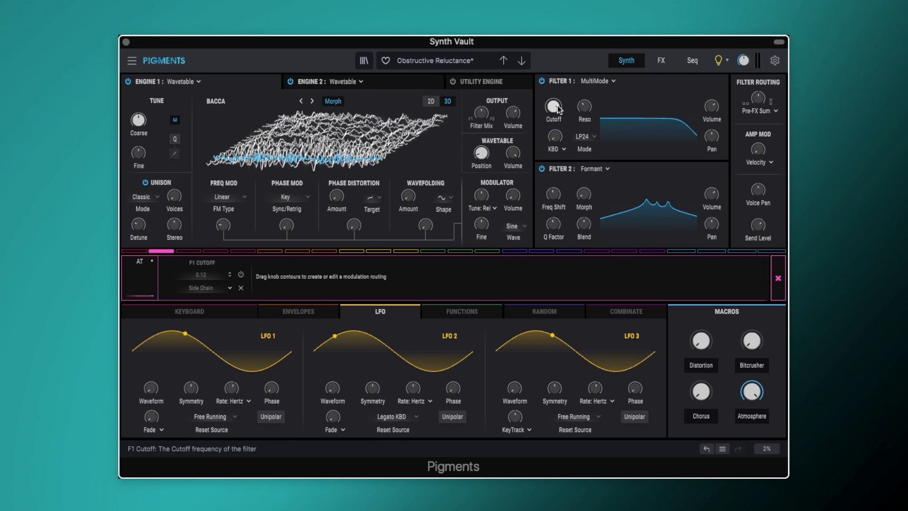
click(241, 274)
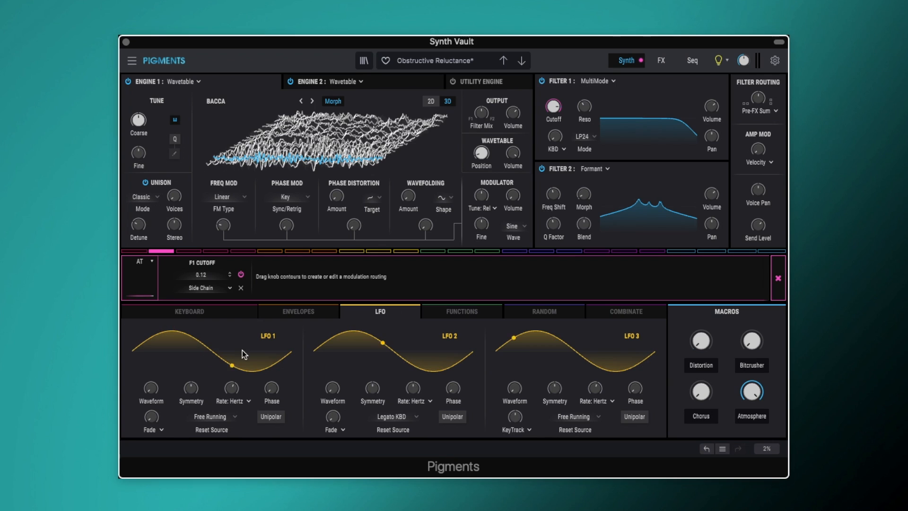
Check LFO 1's rate and enable its 0.50 modulation of both engines' fine tuning, side-chained to the mod wheel at 1.00
click(246, 402)
click(246, 402)
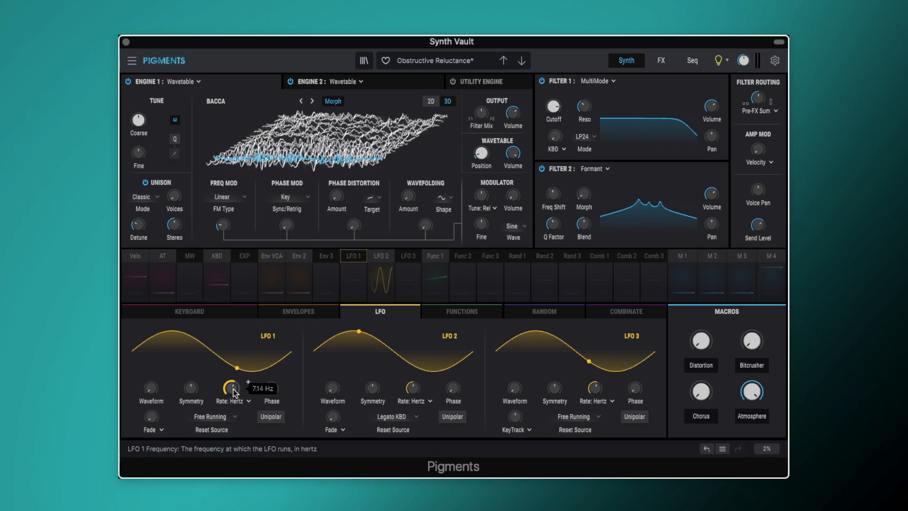
mouse_move(279, 394)
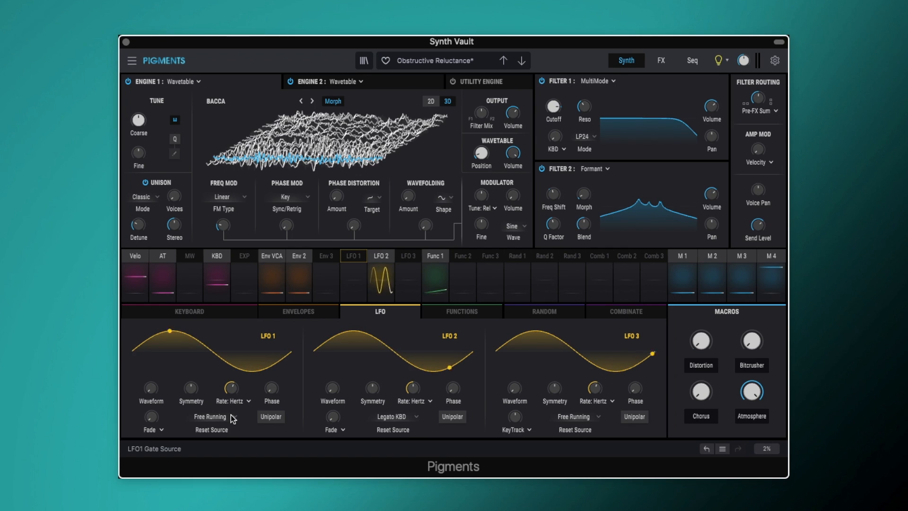
click(359, 256)
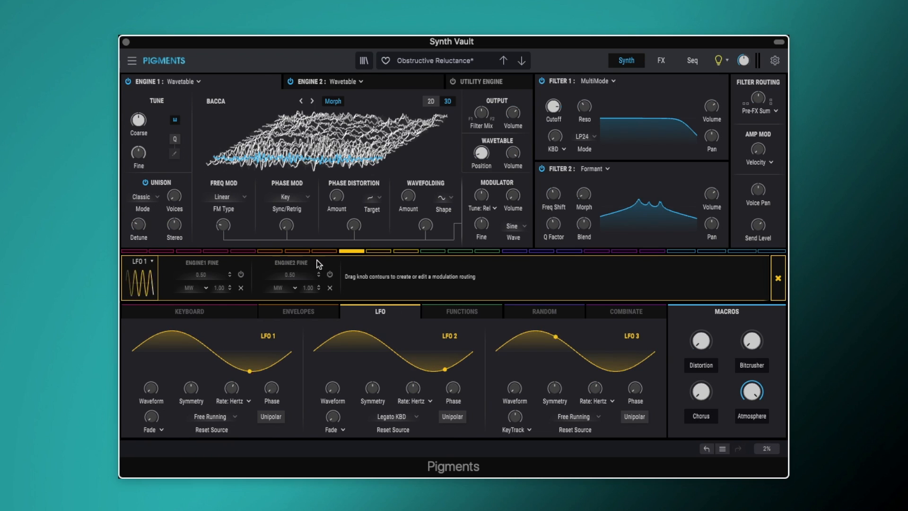
click(241, 274)
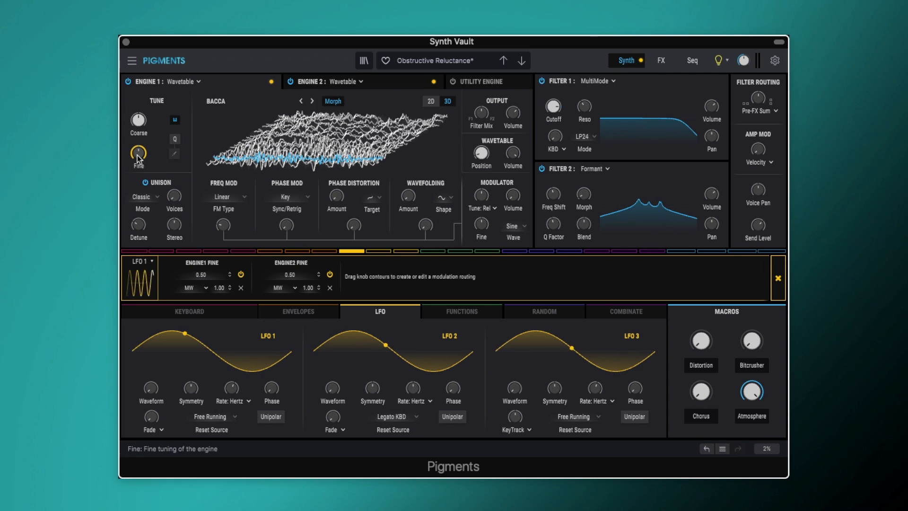
click(311, 81)
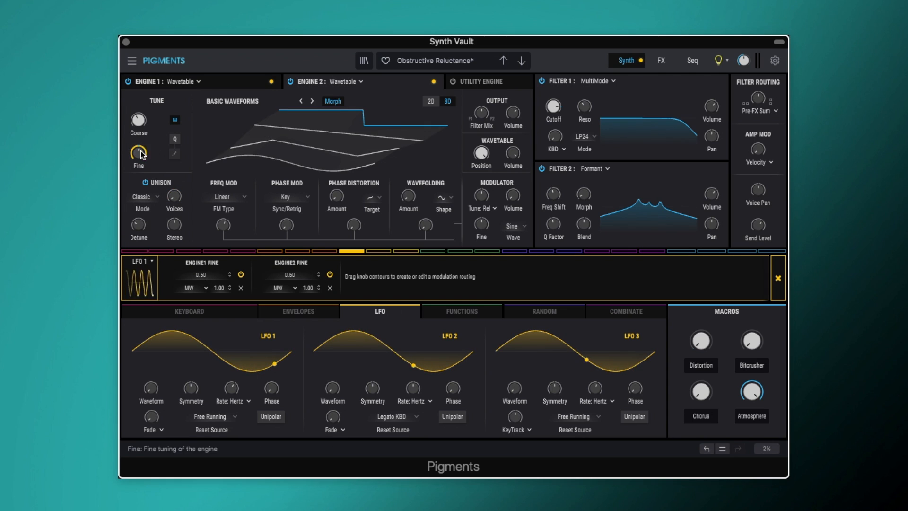
mouse_move(140, 152)
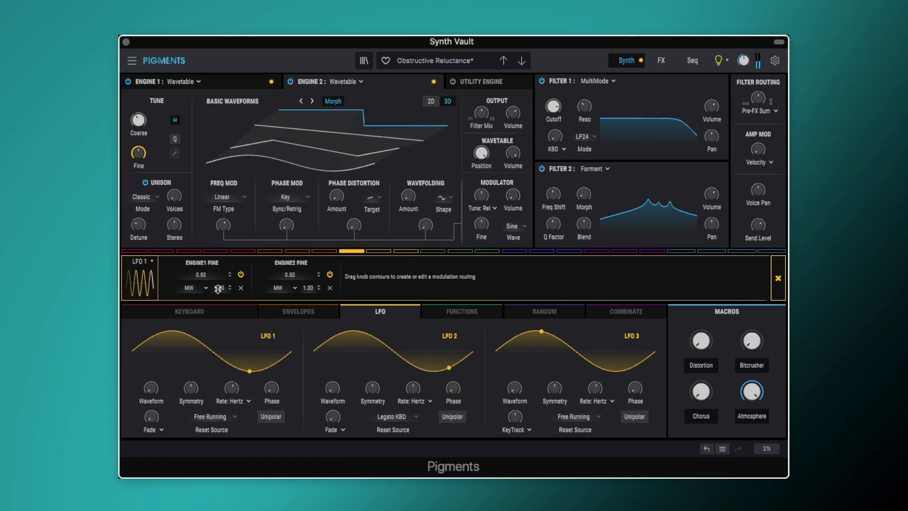
click(778, 278)
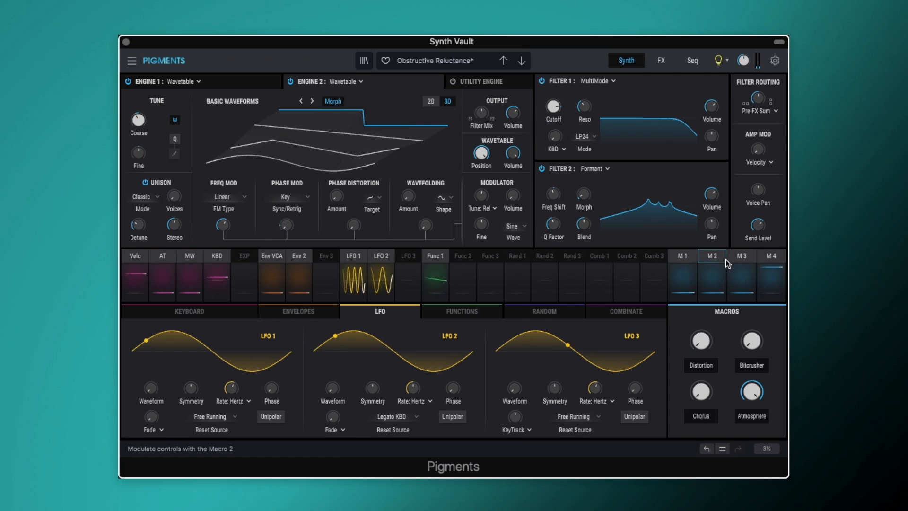
Show the FX A effects and turn on Chorus, Bitcrusher and Distortion
click(661, 62)
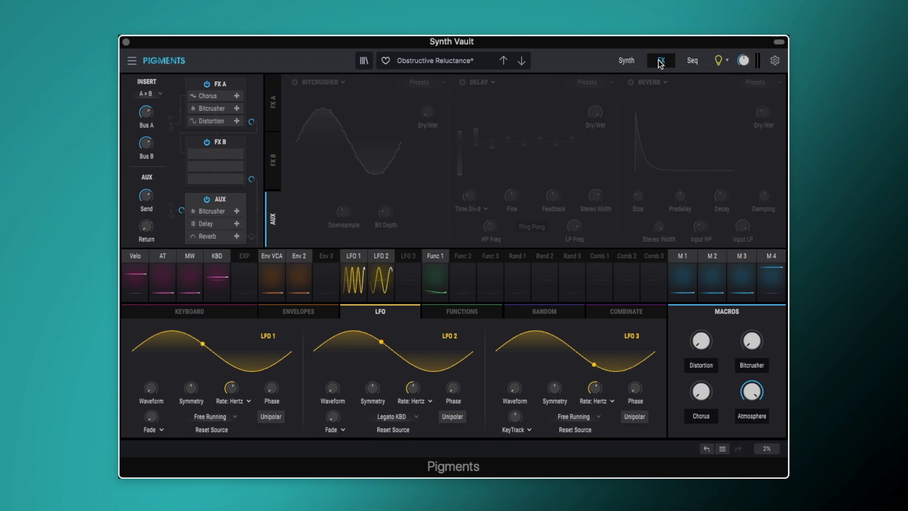
click(233, 85)
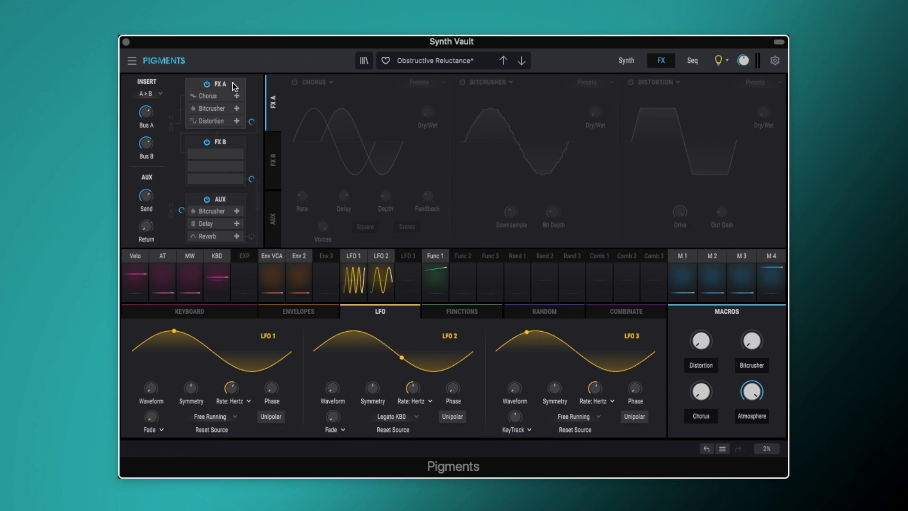
click(462, 82)
click(631, 82)
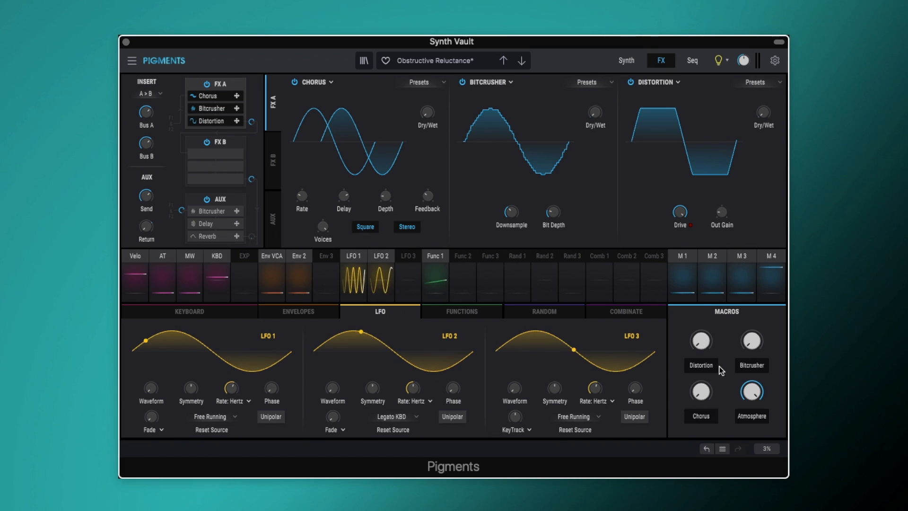
Try the Distortion macro and check the dry/wet controls of the Distortion and Bitcrusher effects
drag(700, 343, 701, 342)
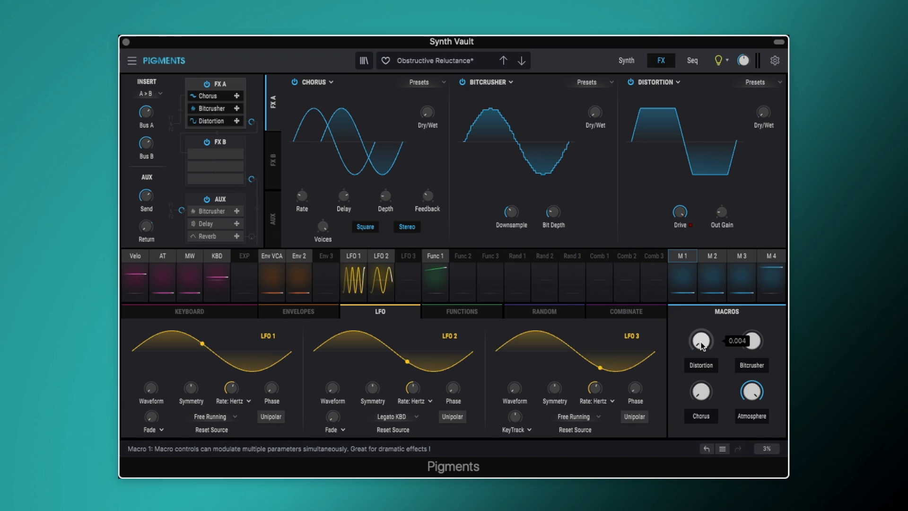
mouse_move(766, 119)
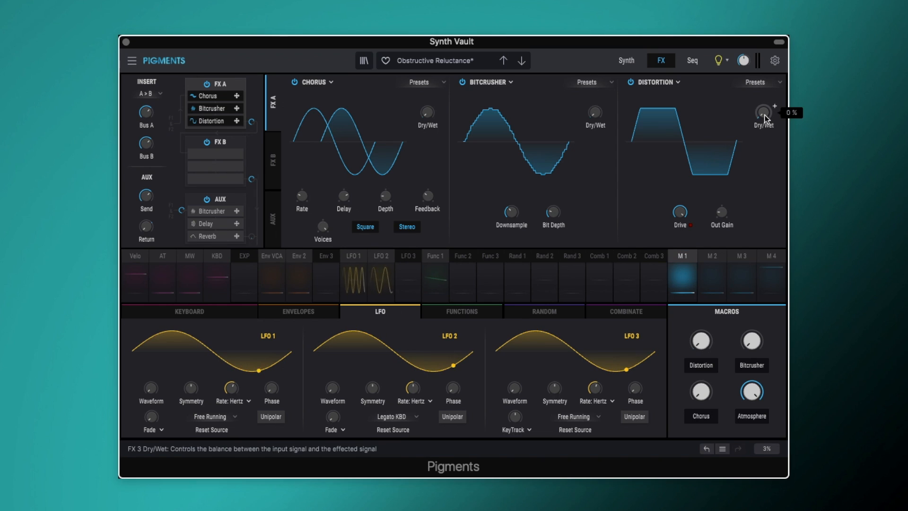
mouse_move(708, 343)
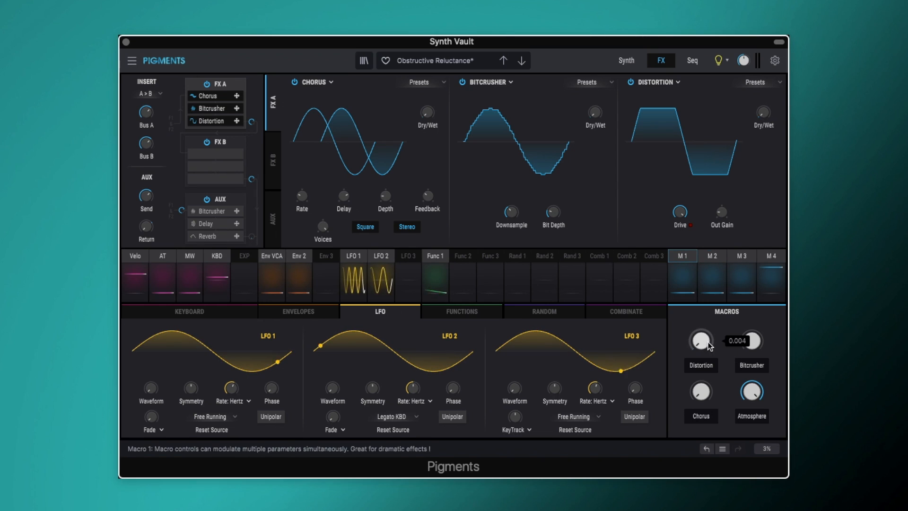
mouse_move(697, 344)
mouse_down()
mouse_move(697, 265)
mouse_move(702, 347)
mouse_up()
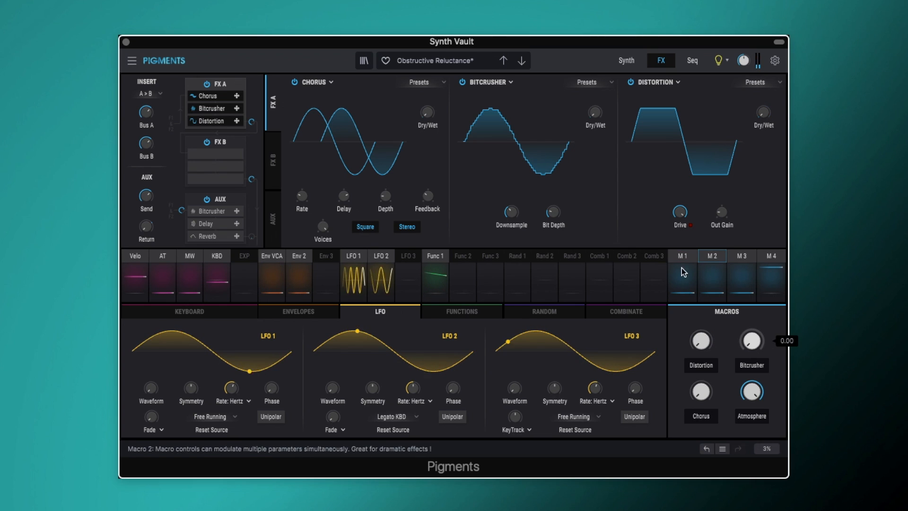
mouse_move(594, 116)
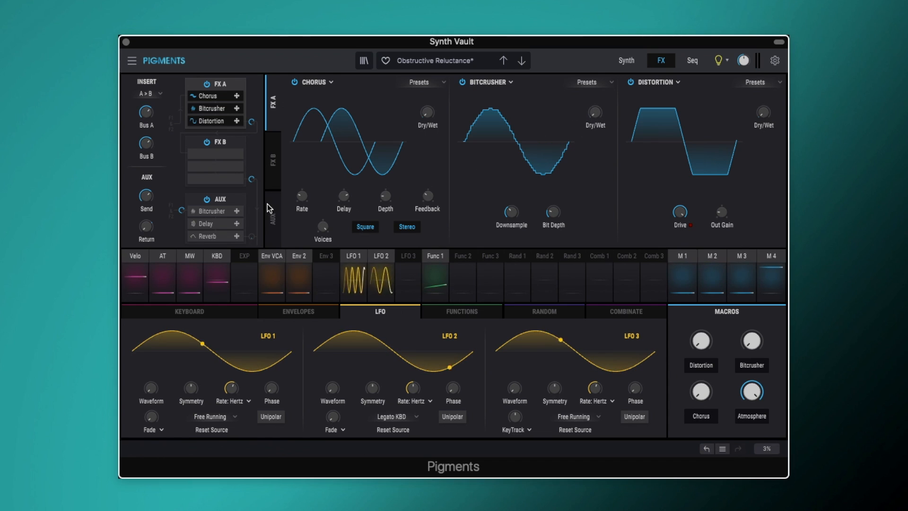
Show the AUX effects and turn on their Bitcrusher
click(237, 199)
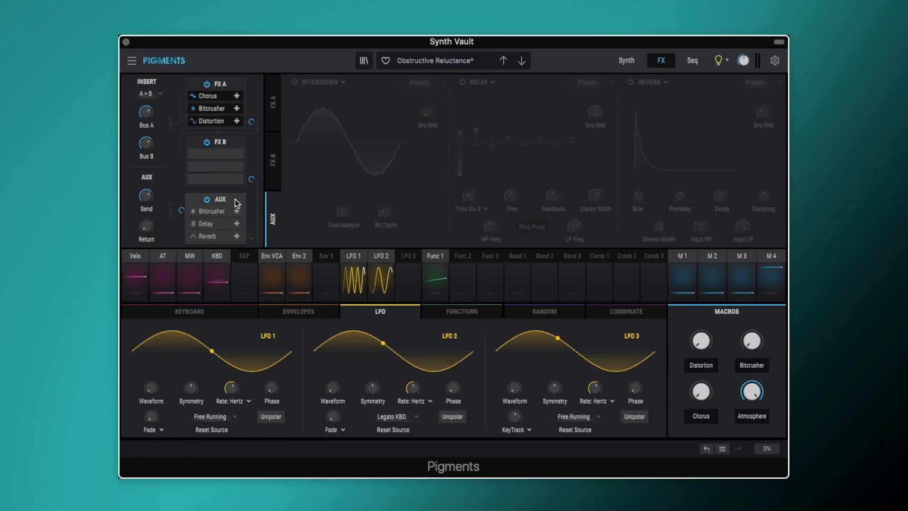
click(295, 82)
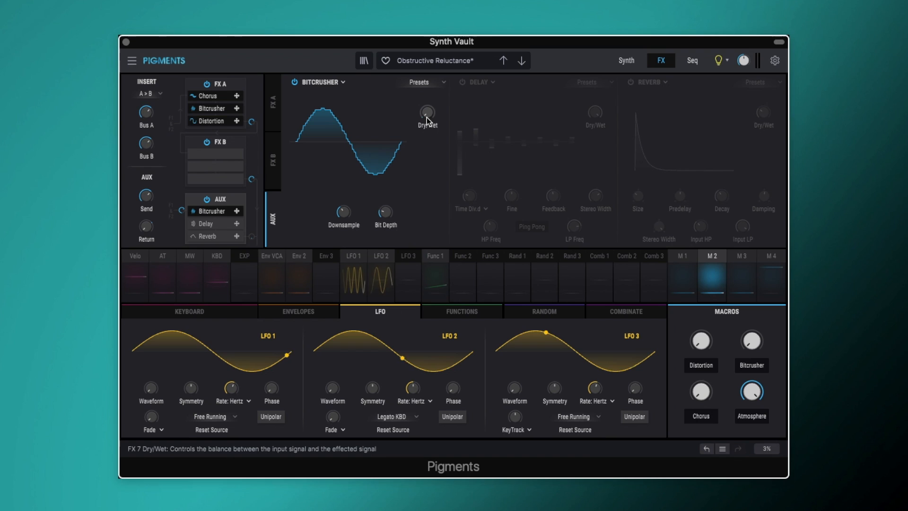
Return to the FX A effects, try the Bitcrusher, Chorus and Distortion macros alone and combined, and reset all three to zero
click(244, 87)
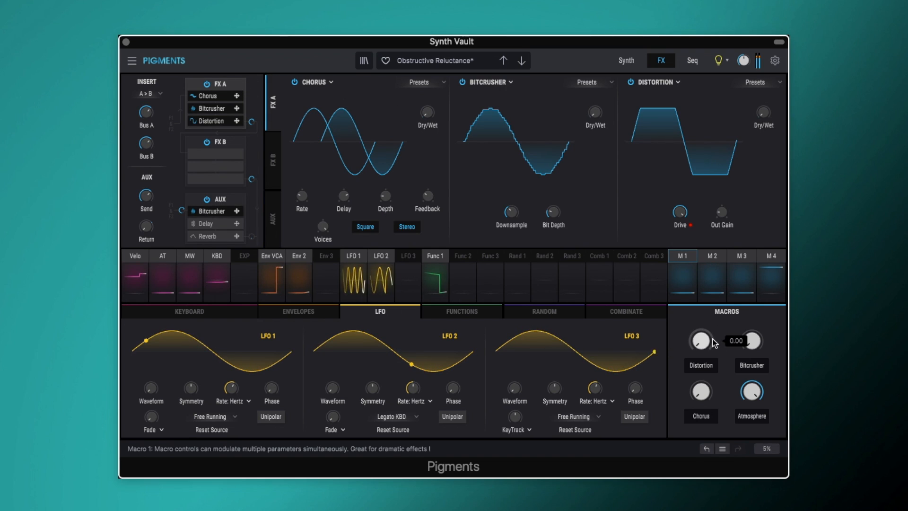
drag(757, 344, 697, 315)
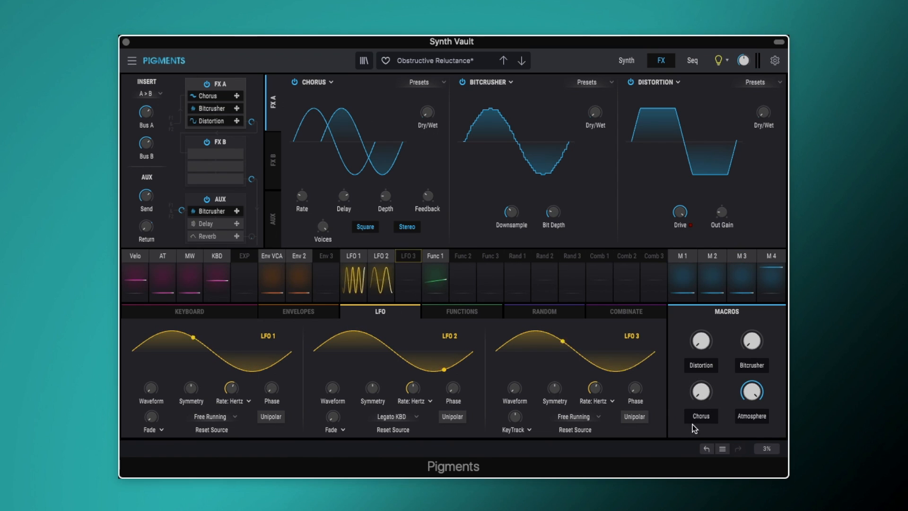
mouse_move(702, 395)
mouse_down()
mouse_move(702, 327)
mouse_move(702, 390)
mouse_up()
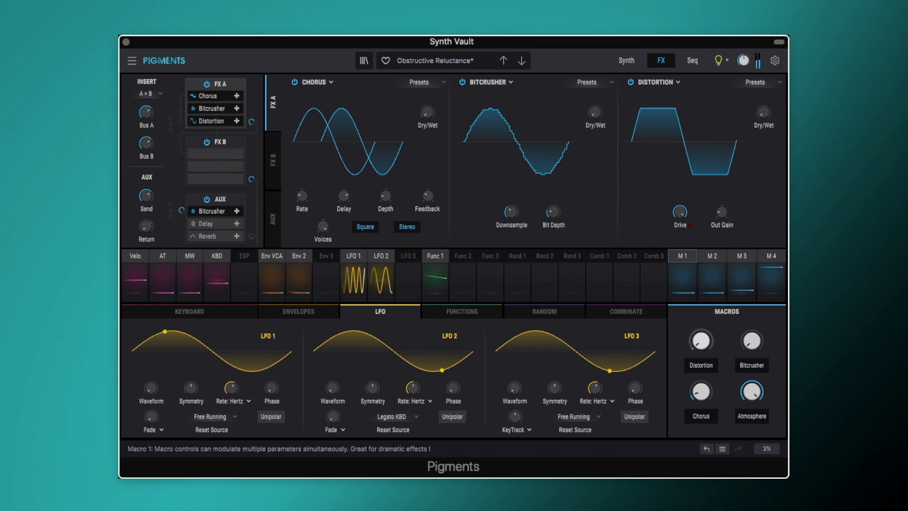
drag(702, 342, 702, 302)
drag(700, 391, 701, 344)
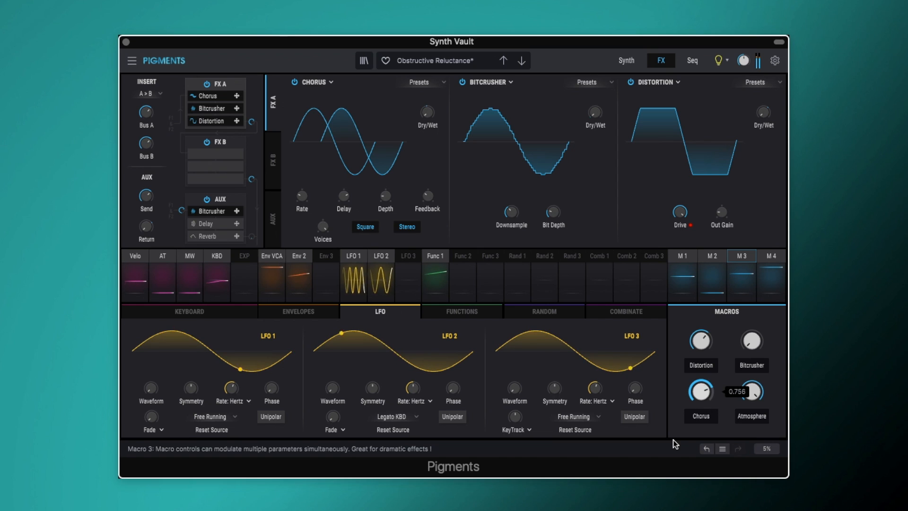
drag(752, 340, 752, 300)
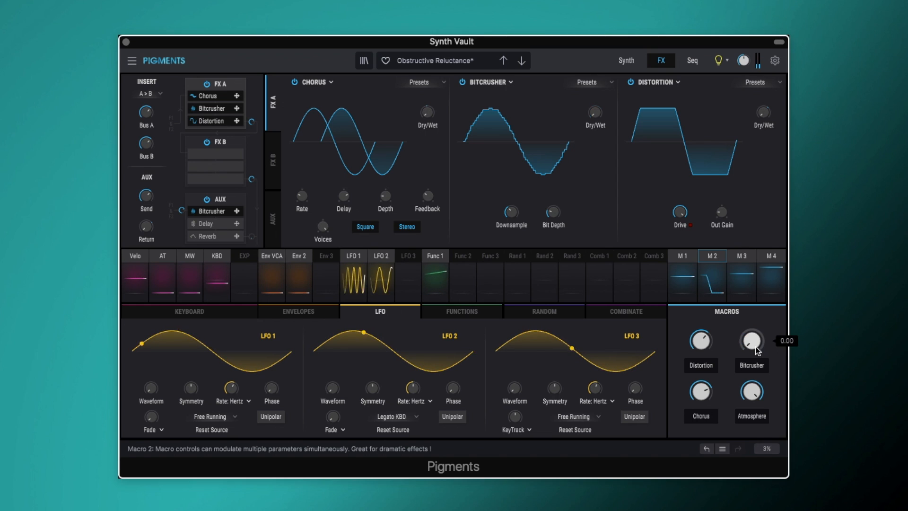
click(703, 342)
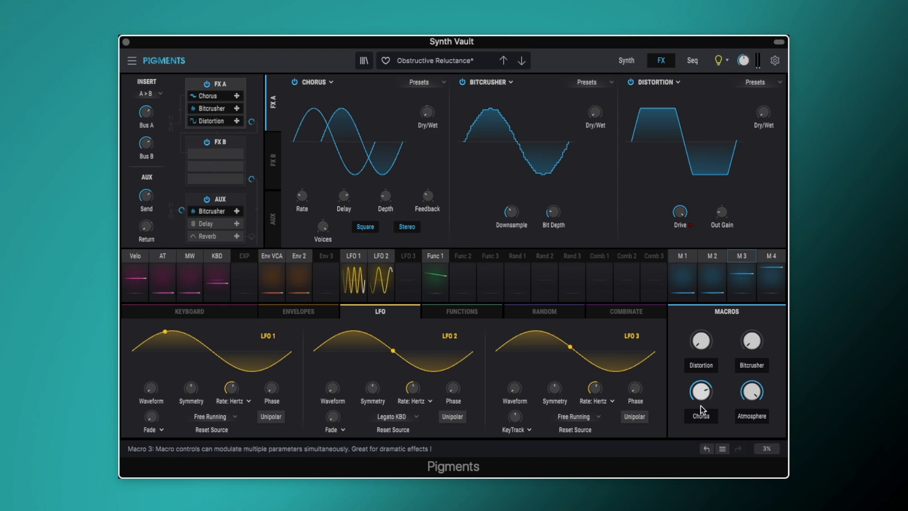
drag(702, 393, 701, 440)
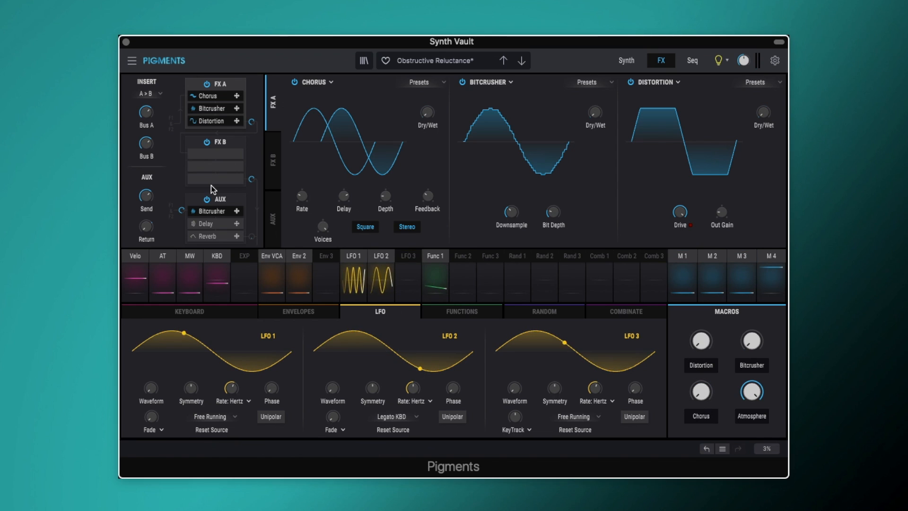
Show the AUX effects again and turn on the Delay and Reverb
click(231, 202)
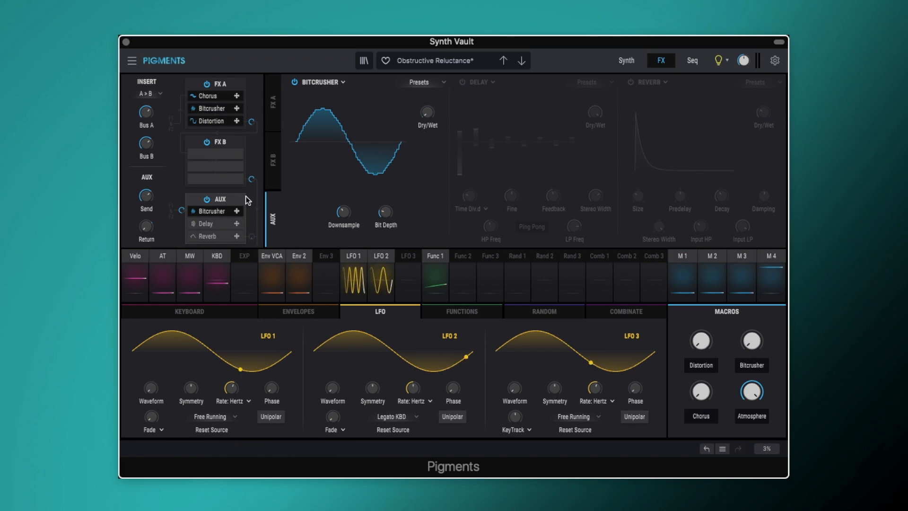
click(464, 81)
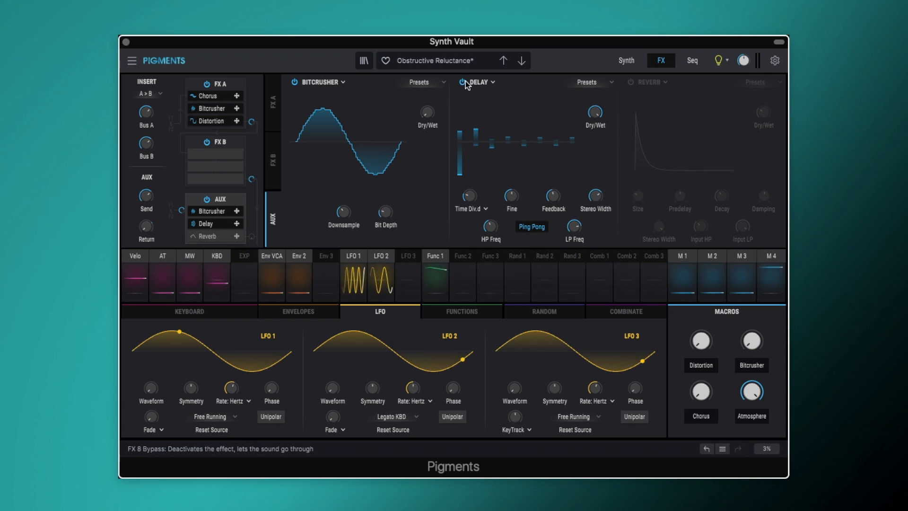
click(630, 82)
Check the AUX Delay's dry/wet, time division, feedback and high-pass frequency, and the AUX send level
mouse_move(591, 114)
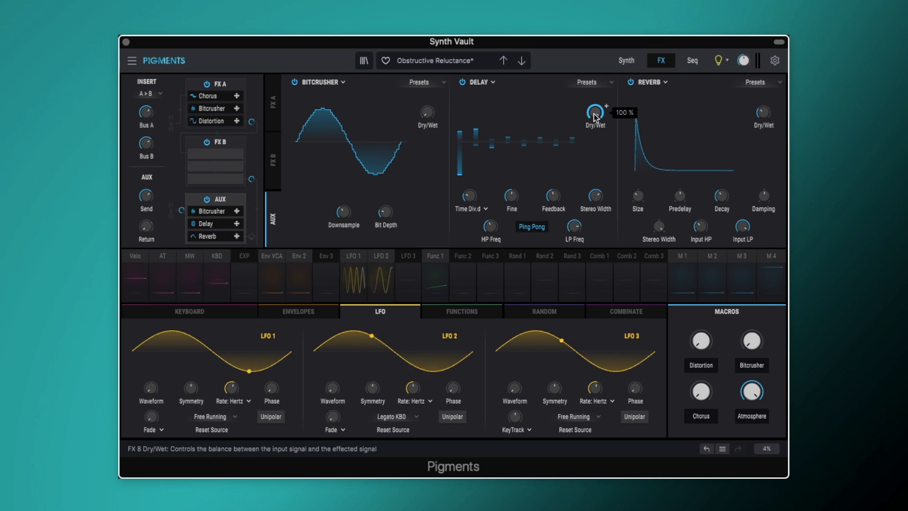
mouse_move(473, 198)
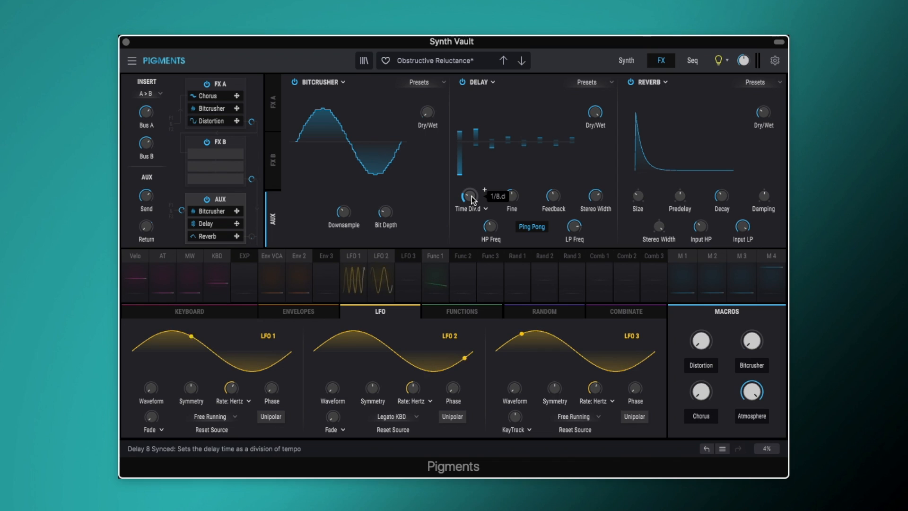
mouse_move(553, 199)
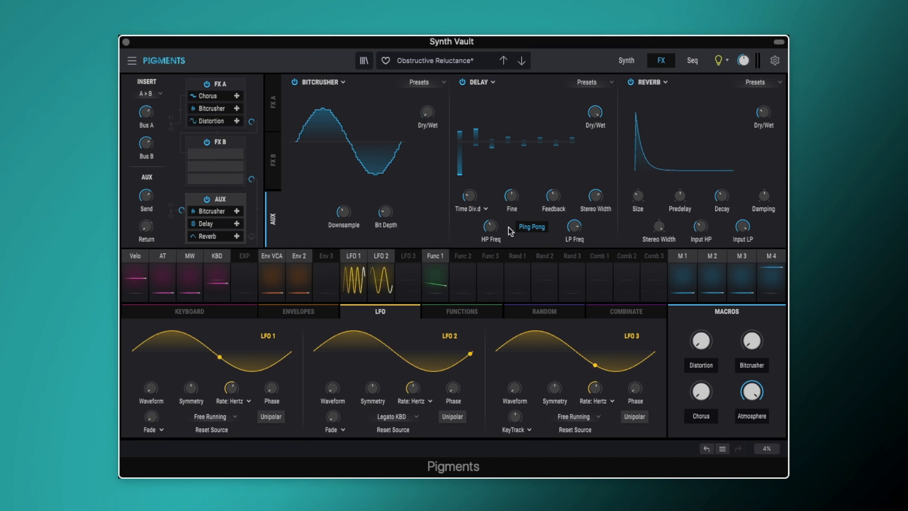
mouse_move(492, 232)
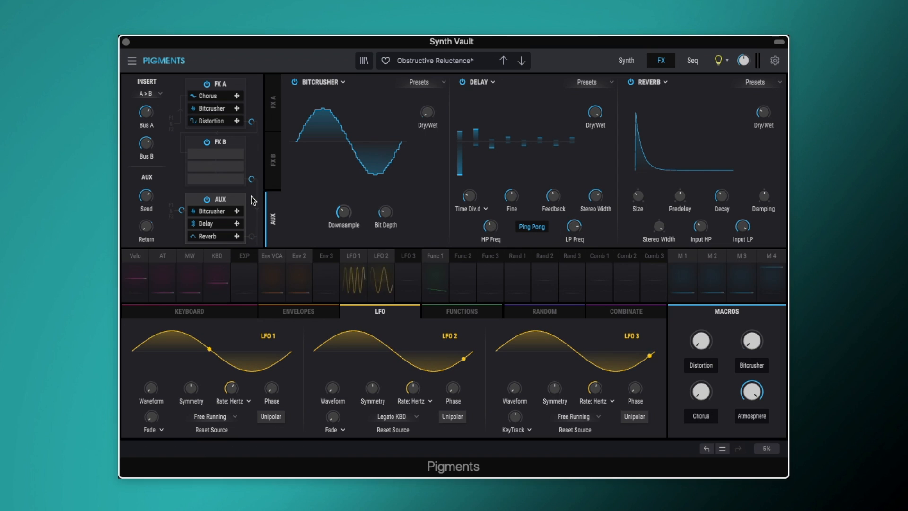
mouse_move(146, 195)
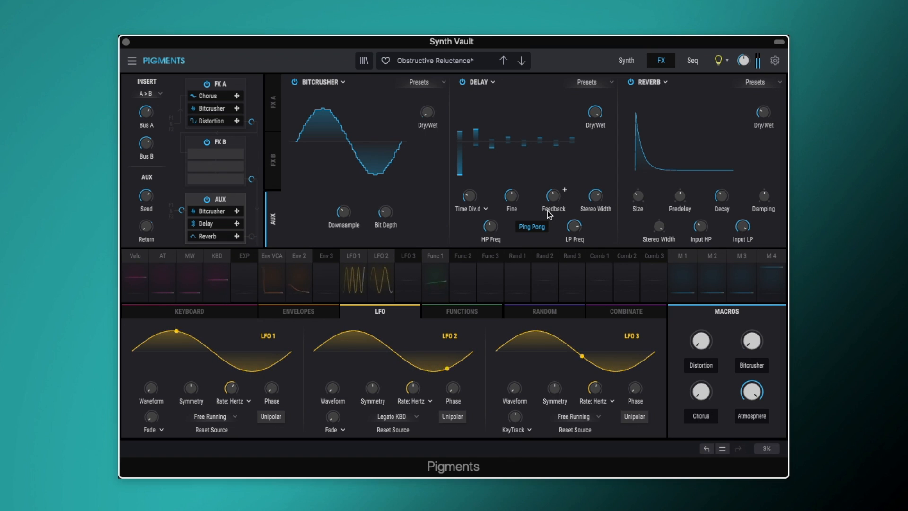
Check the AUX Reverb's dry/wet, decay, predelay, size, damping and input high-pass frequency
mouse_move(763, 120)
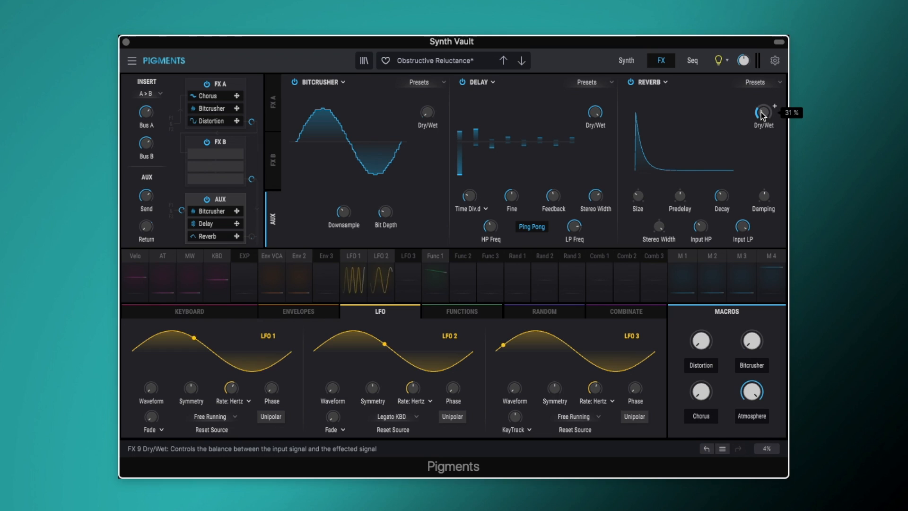
mouse_move(722, 199)
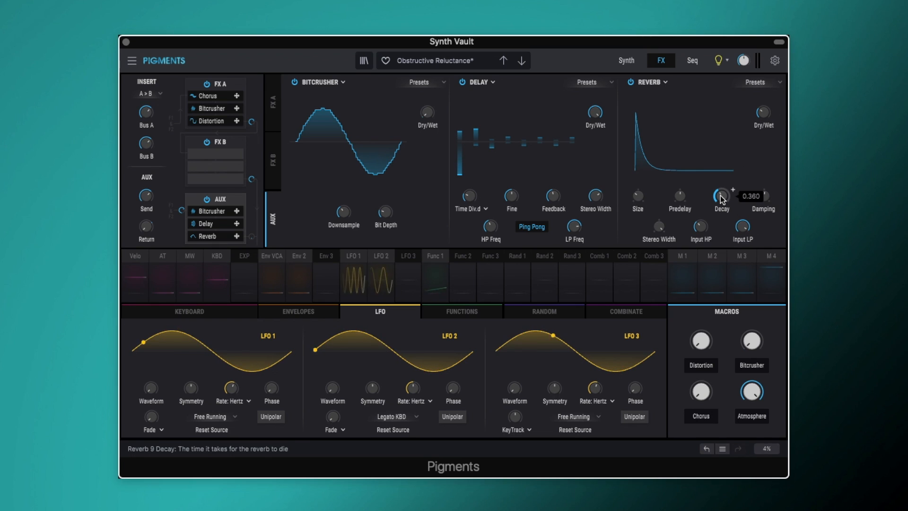
mouse_move(679, 198)
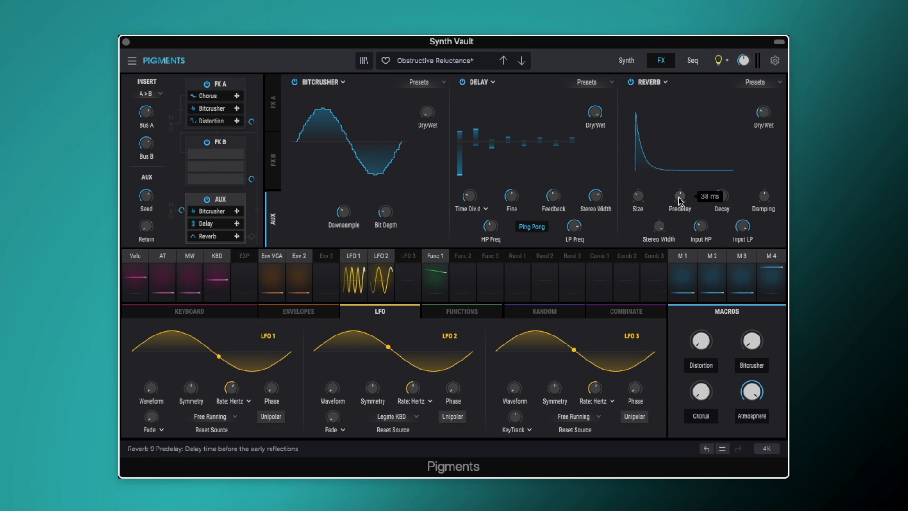
mouse_move(640, 196)
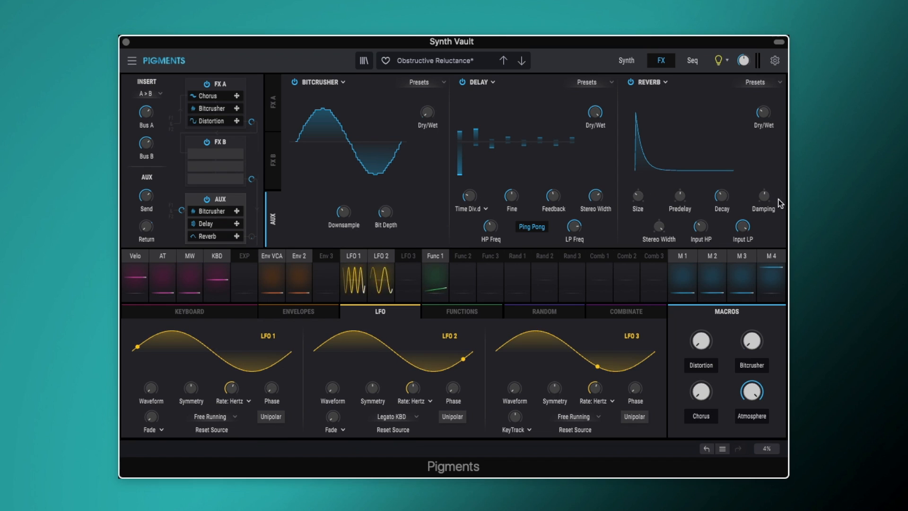
mouse_move(766, 199)
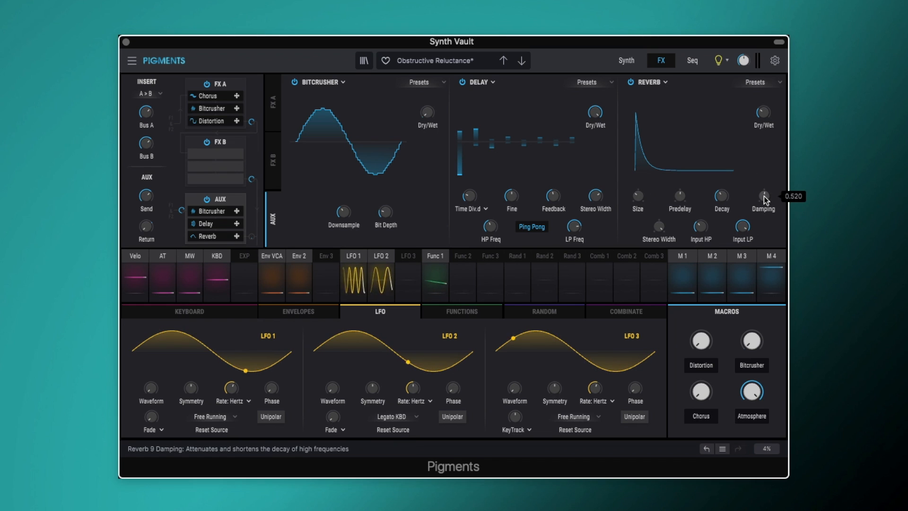
mouse_move(703, 228)
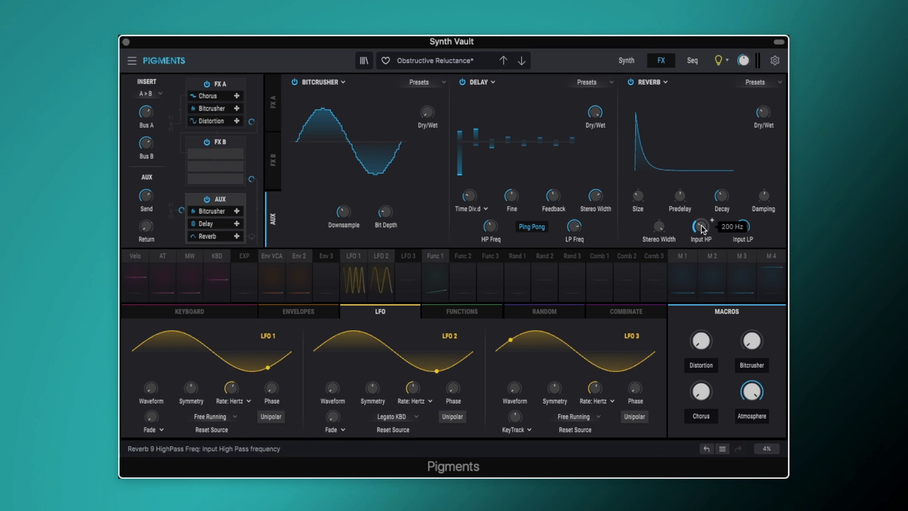